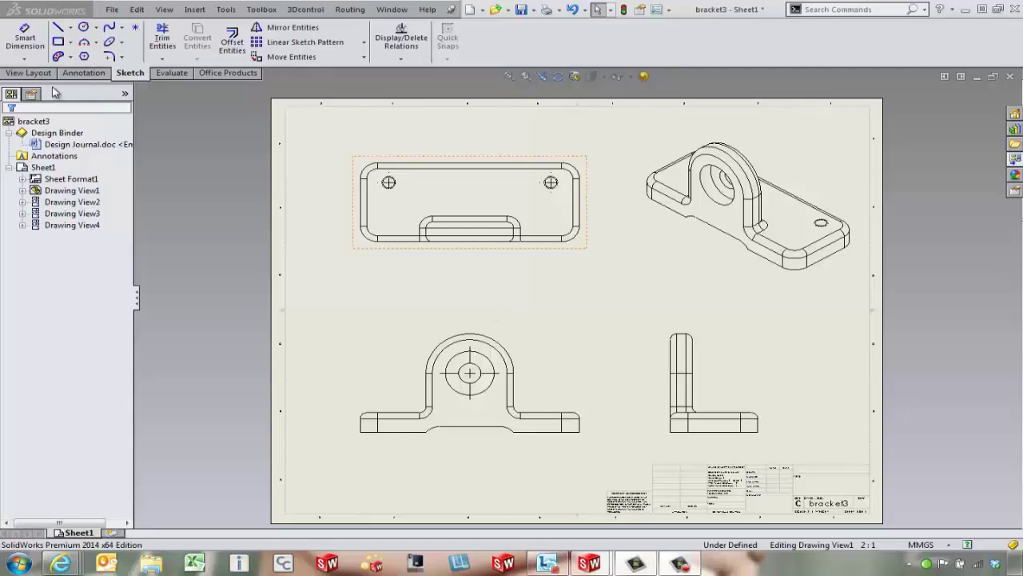
# Dimension the front view's base edge end to end, placing the 100 length below it
pyautogui.click(25, 36)
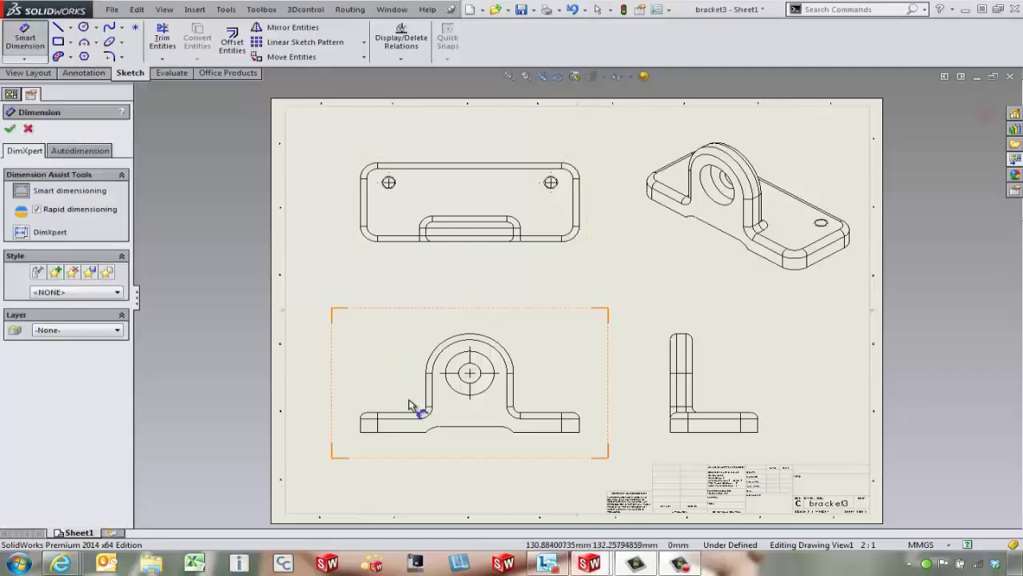
pyautogui.click(361, 426)
pyautogui.click(582, 428)
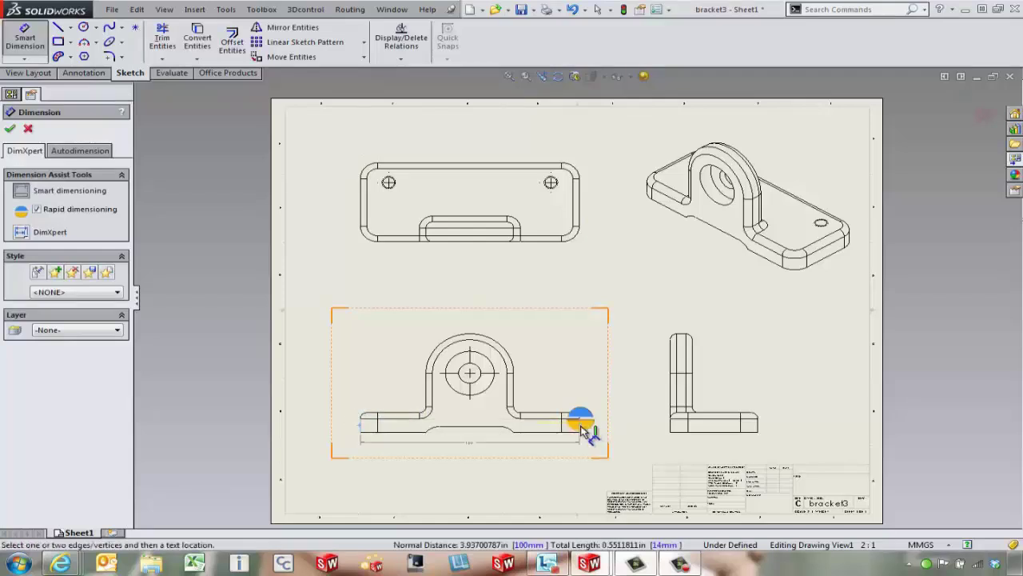
pyautogui.click(584, 426)
pyautogui.scroll(-3, 512, 448)
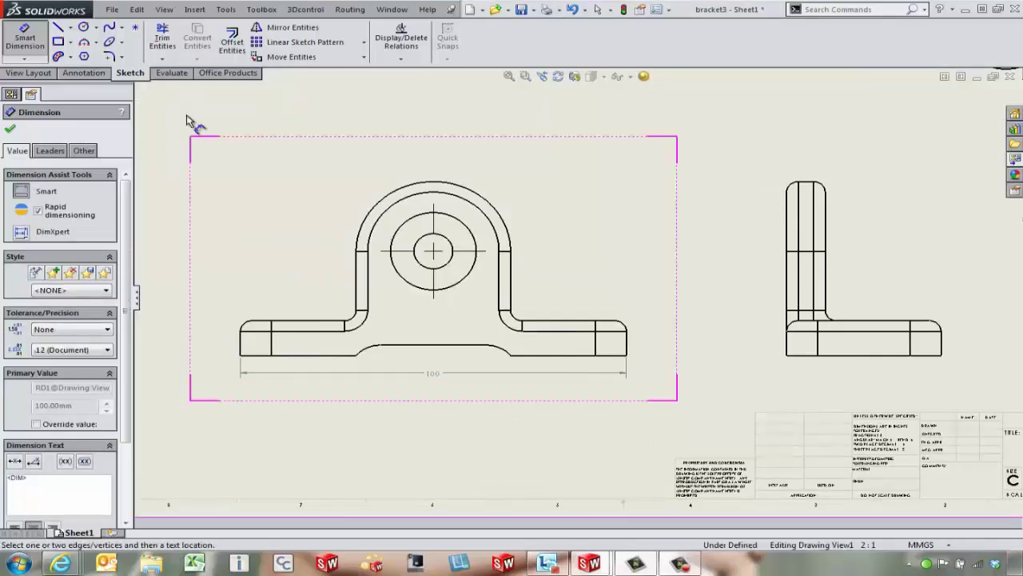
pyautogui.click(194, 9)
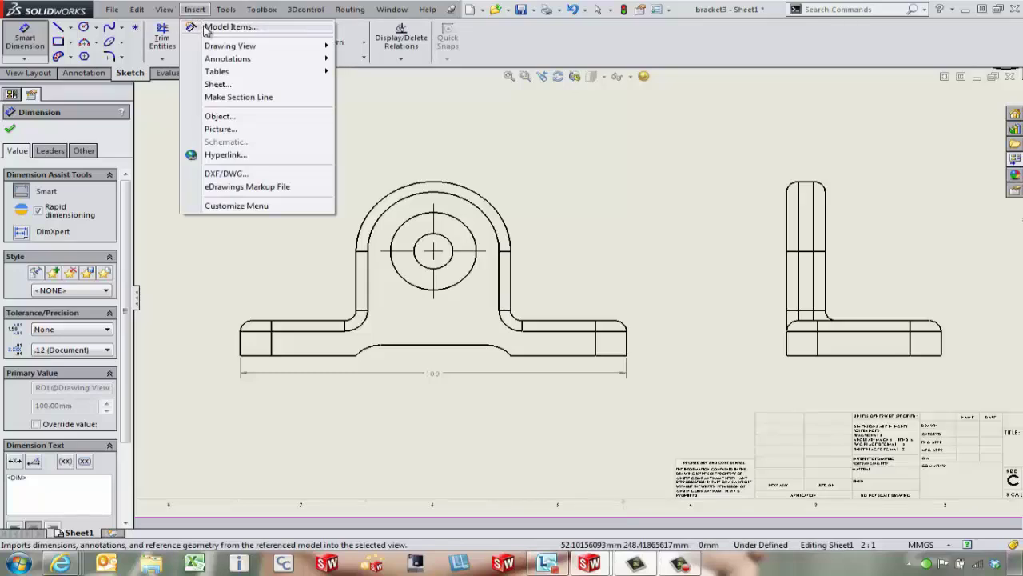
# Import the base feature's 100 and 10 dimensions via Model Items with Source set to Selected feature
pyautogui.click(207, 28)
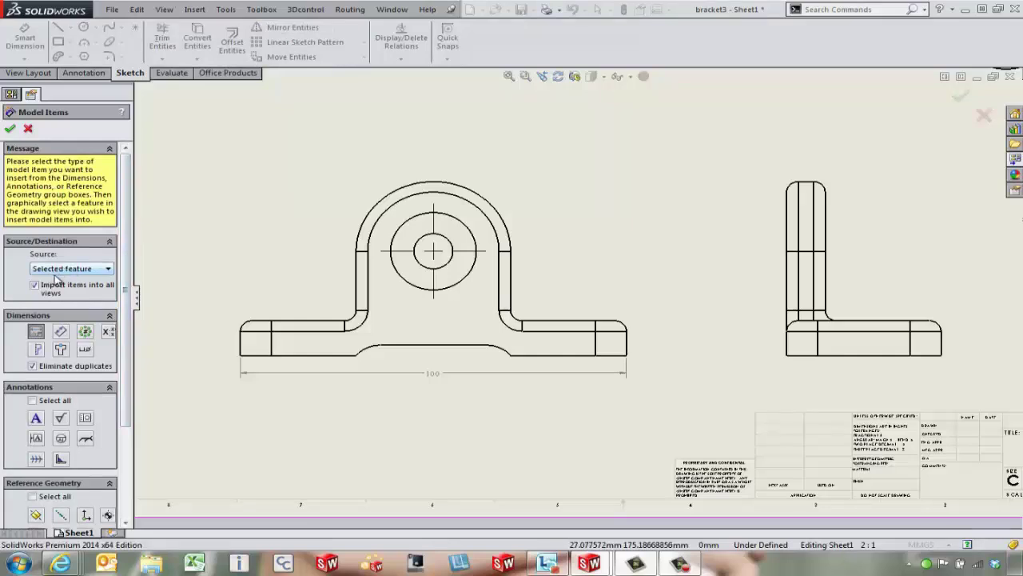
pyautogui.click(91, 270)
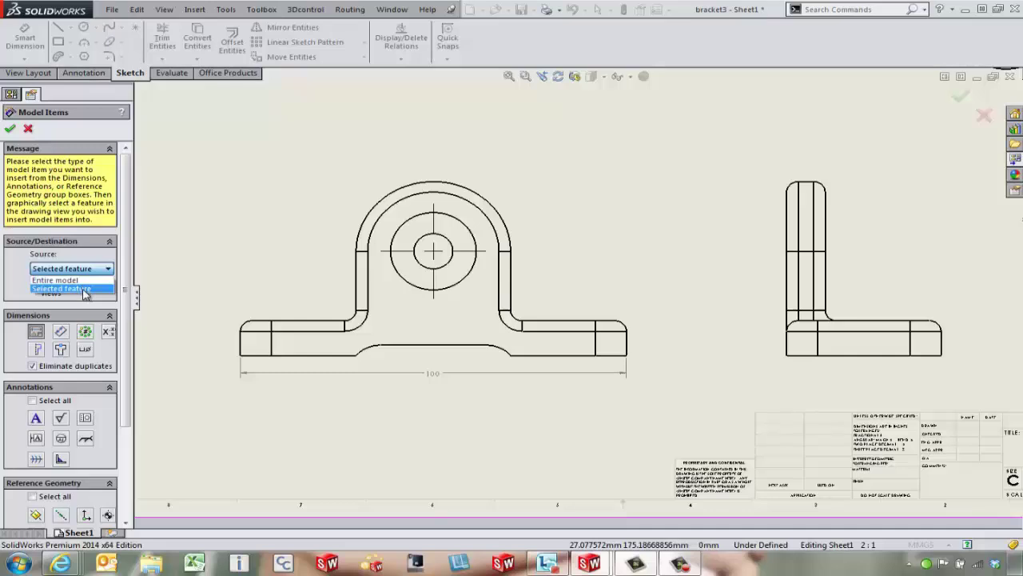
pyautogui.click(85, 293)
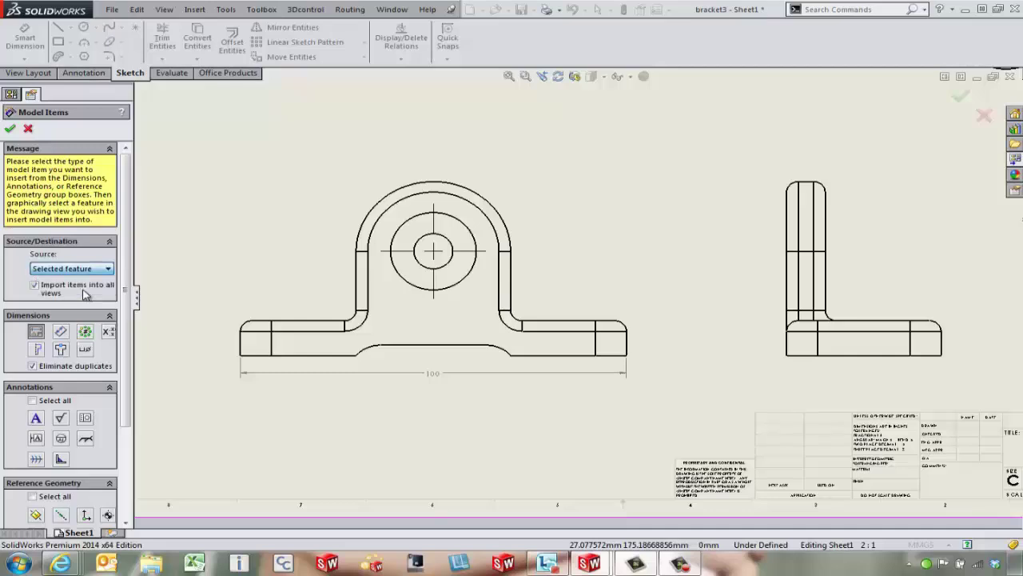
pyautogui.click(387, 306)
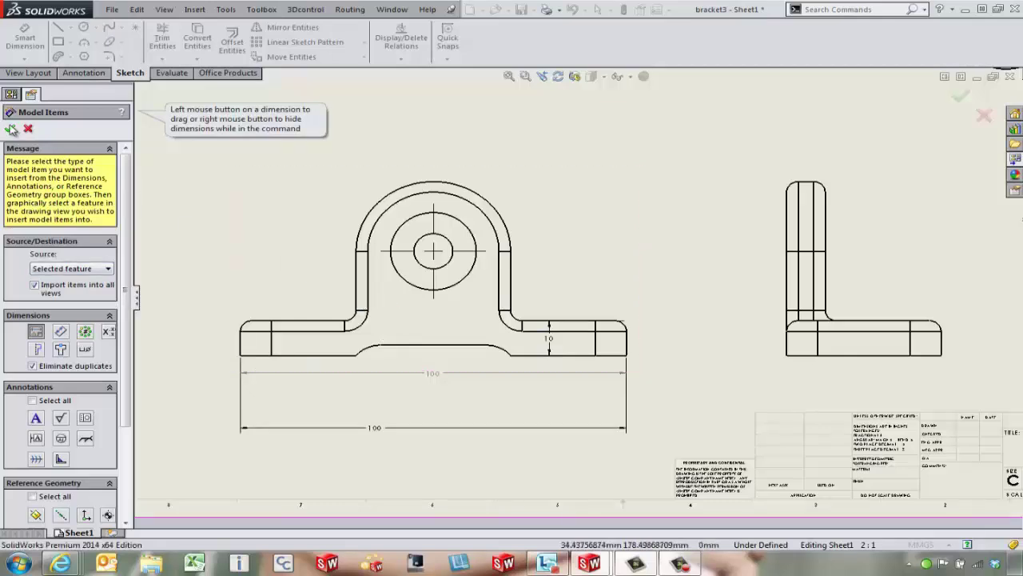
pyautogui.click(10, 128)
# Drag the lower imported 100 dimension up toward the bottom of the front view
pyautogui.press('f')
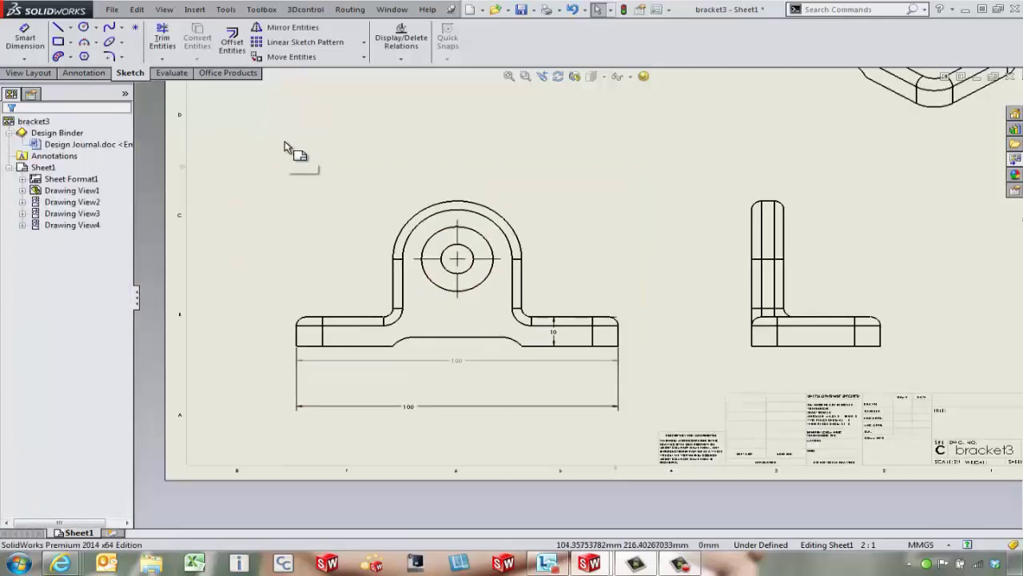
pyautogui.scroll(-5, 432, 155)
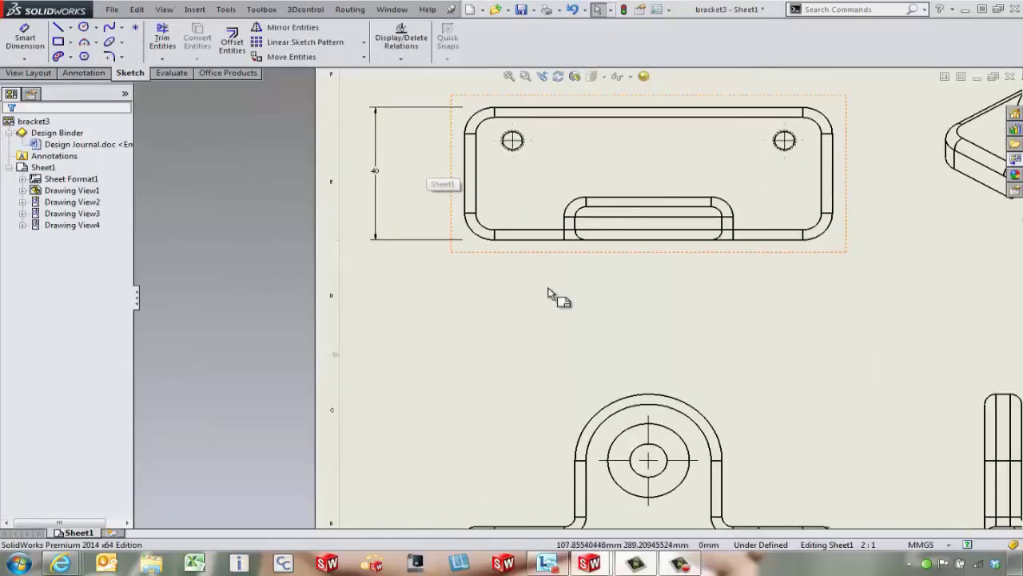
pyautogui.moveTo(658, 407); pyautogui.dragTo(517, 224, button='middle')
pyautogui.moveTo(539, 488); pyautogui.dragTo(539, 378, button='middle')
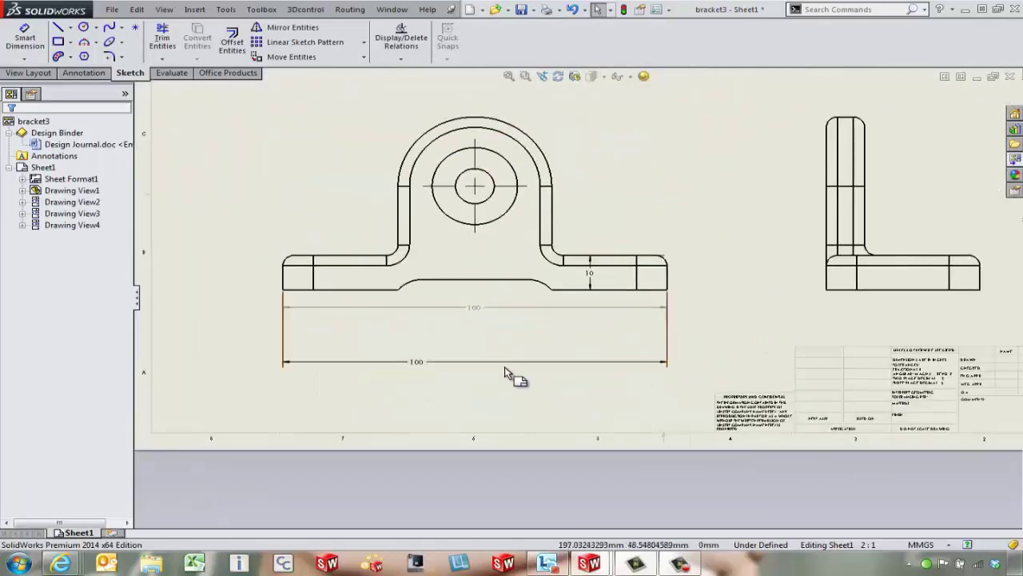
pyautogui.moveTo(425, 364)
pyautogui.mouseDown()
pyautogui.moveTo(454, 334)
pyautogui.moveTo(477, 331)
pyautogui.mouseUp()
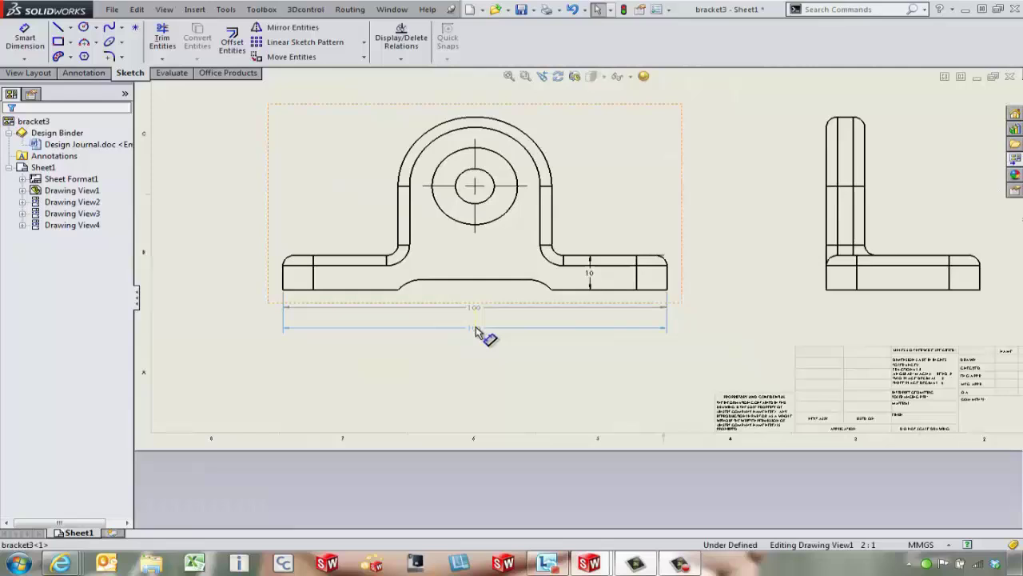
pyautogui.click(490, 359)
pyautogui.scroll(-5, 511, 349)
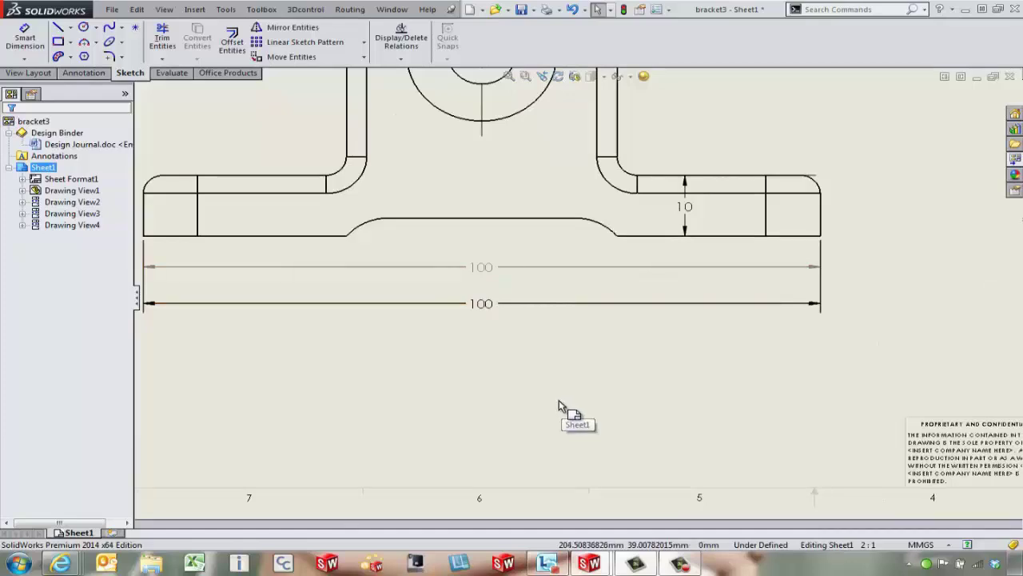
pyautogui.doubleClick(482, 306)
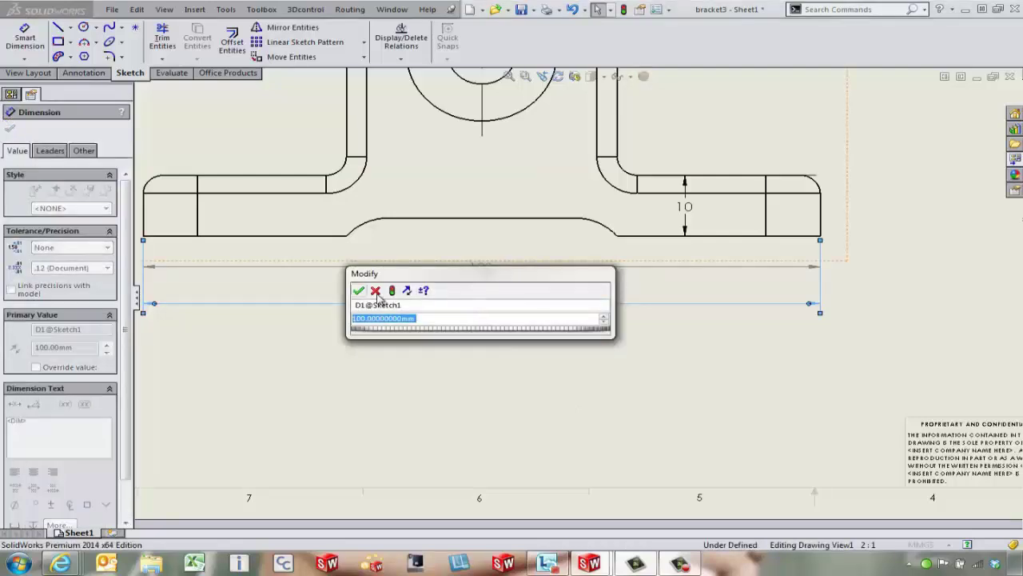
pyautogui.click(374, 291)
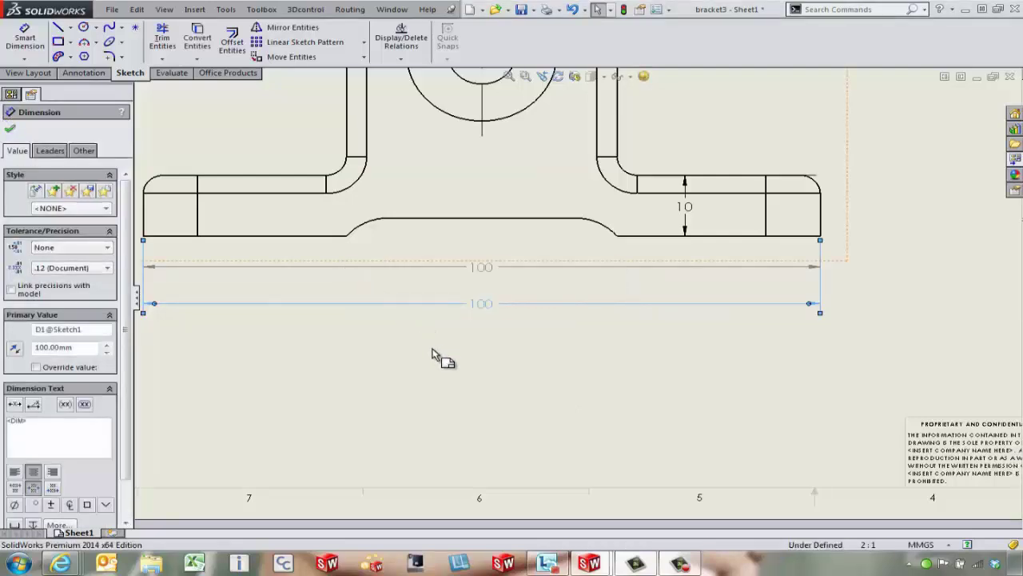
pyautogui.click(472, 318)
pyautogui.click(484, 273)
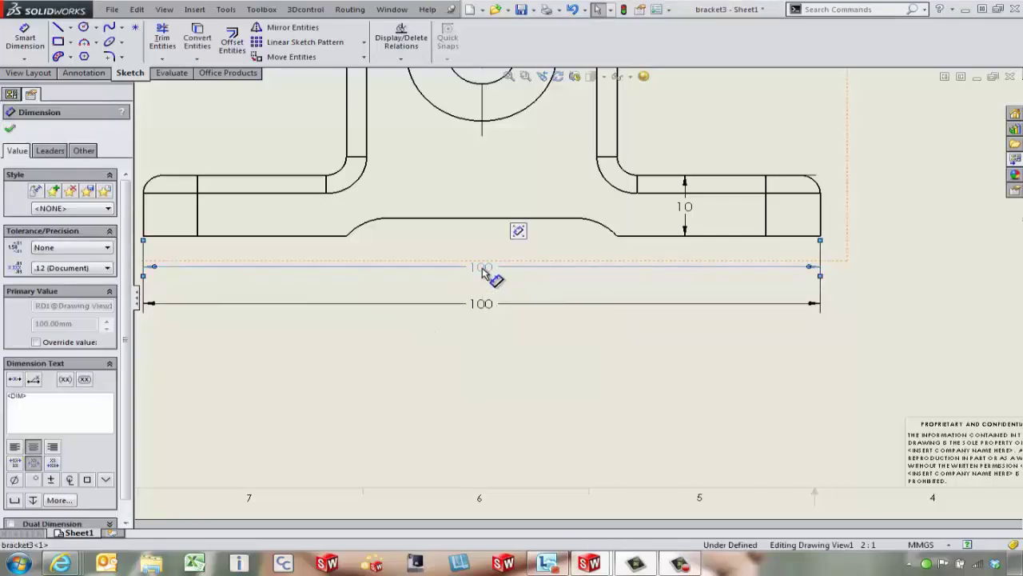
pyautogui.click(598, 370)
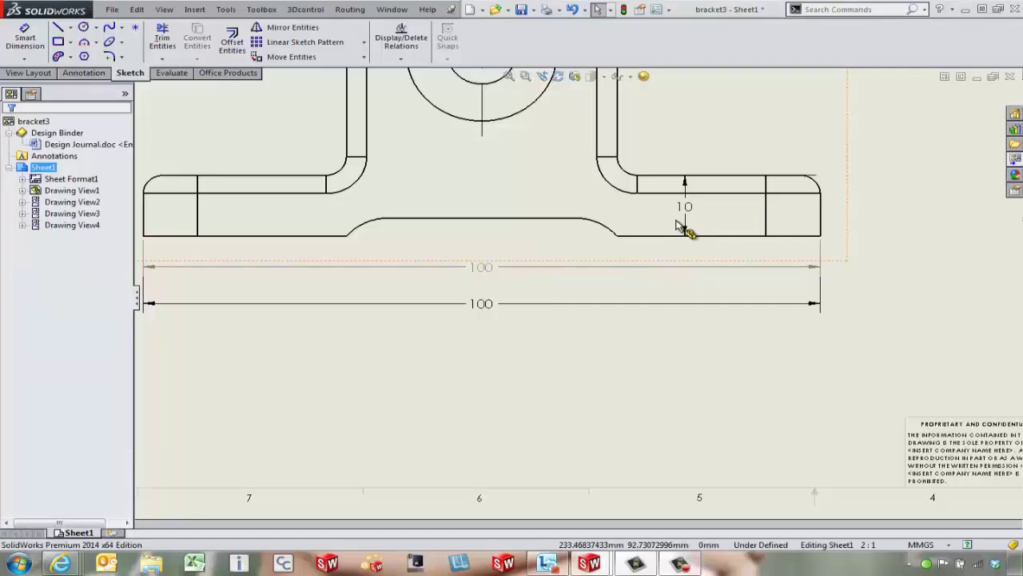
pyautogui.moveTo(685, 214); pyautogui.dragTo(873, 221)
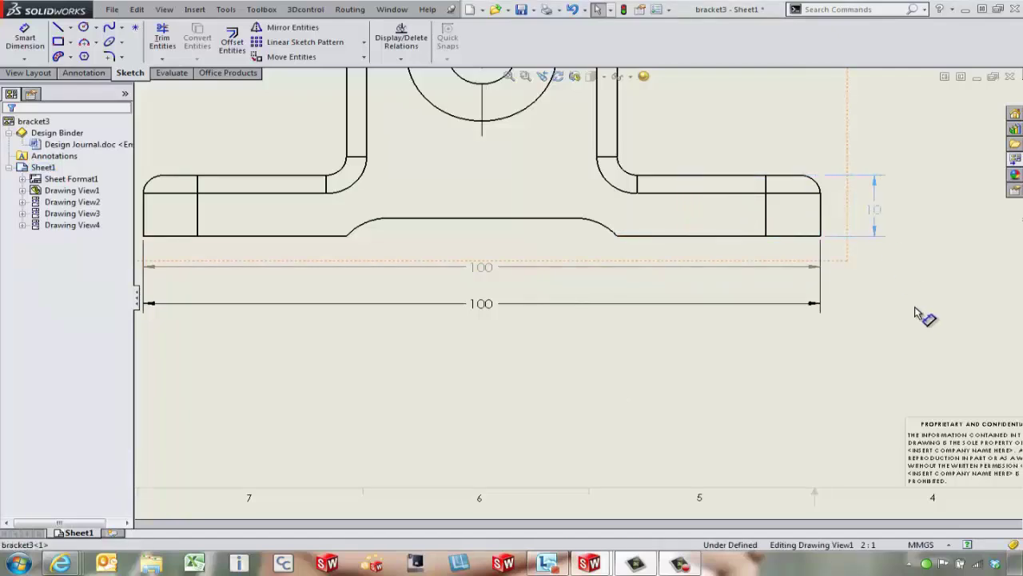
pyautogui.click(897, 335)
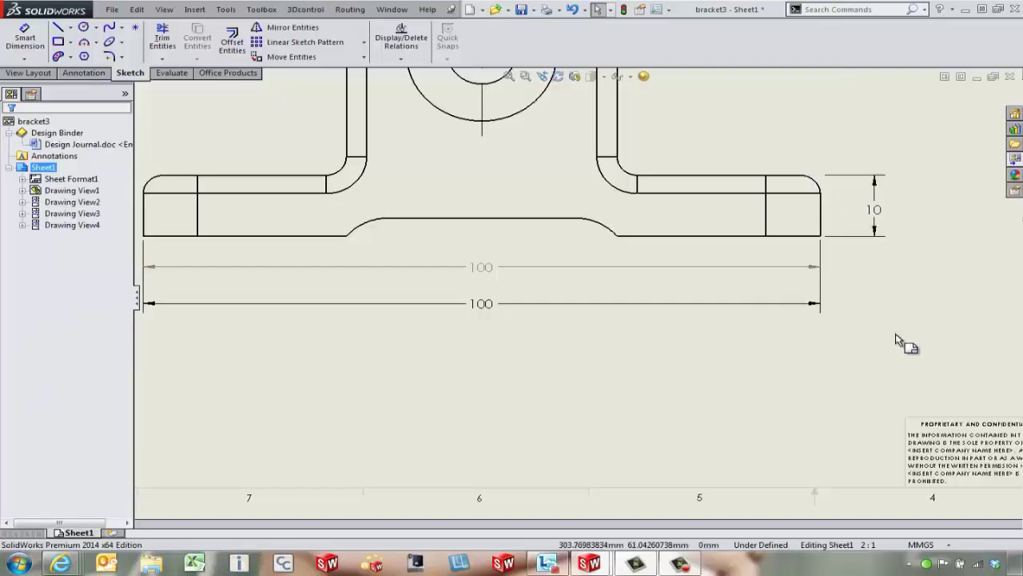
pyautogui.hotkey('ctrl', 'z')
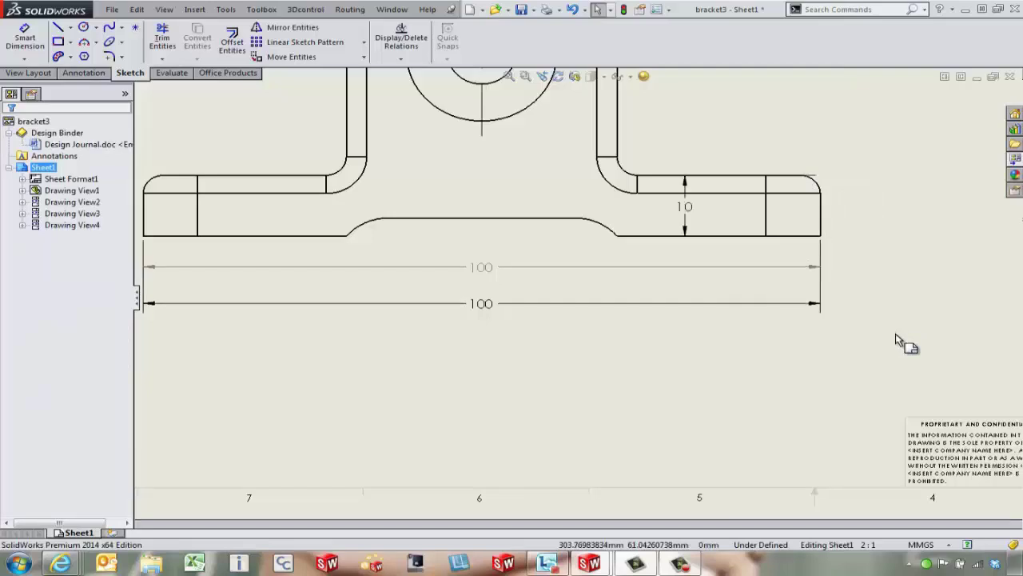
# Undo the dimension move and the 100/10 Model Items import, then rebuild the drawing
pyautogui.hotkey('ctrl', 'z')
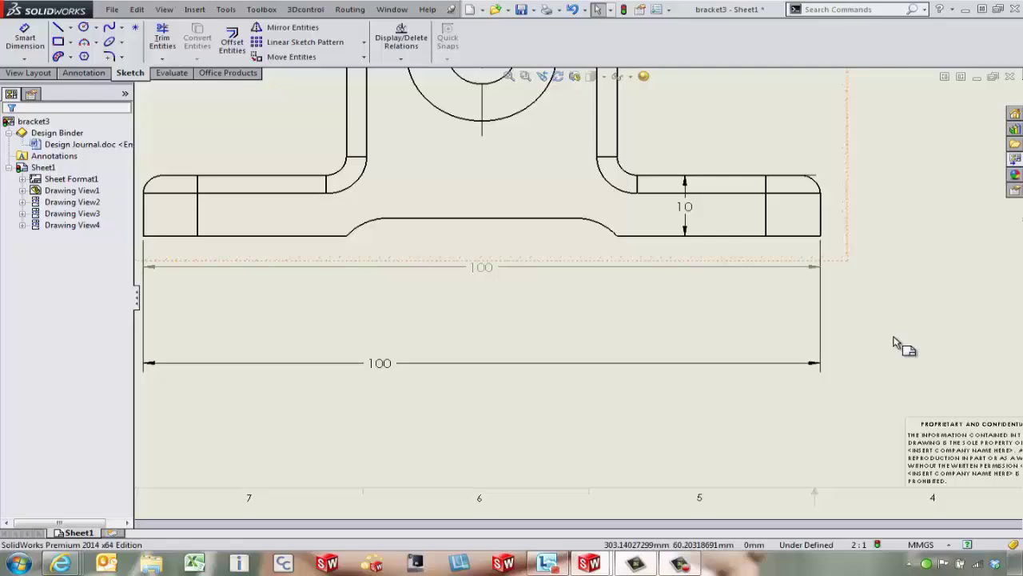
pyautogui.hotkey('ctrl', 'z')
pyautogui.hotkey('ctrl', 'z')
pyautogui.scroll(3, 621, 324)
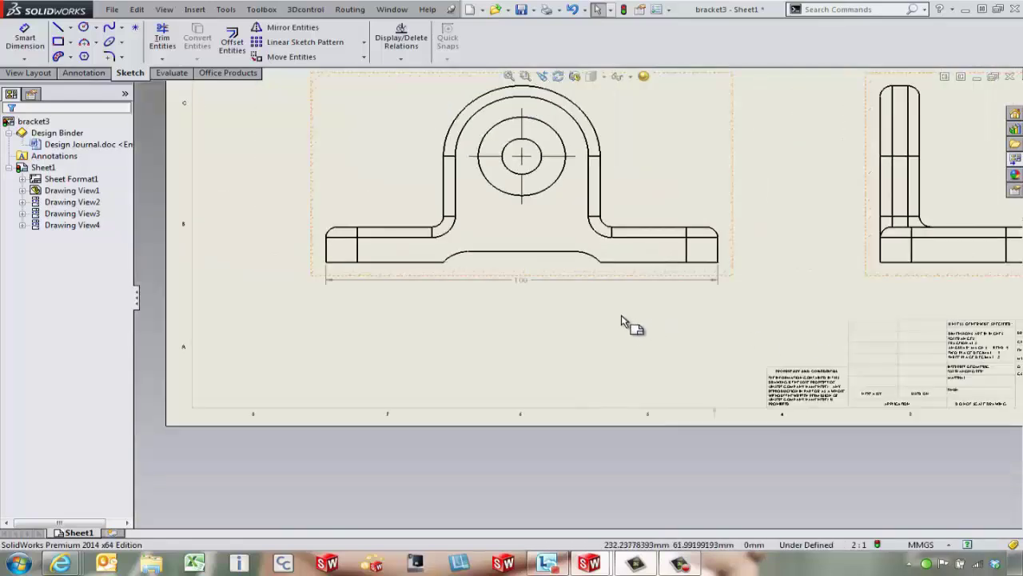
pyautogui.scroll(5, 621, 232)
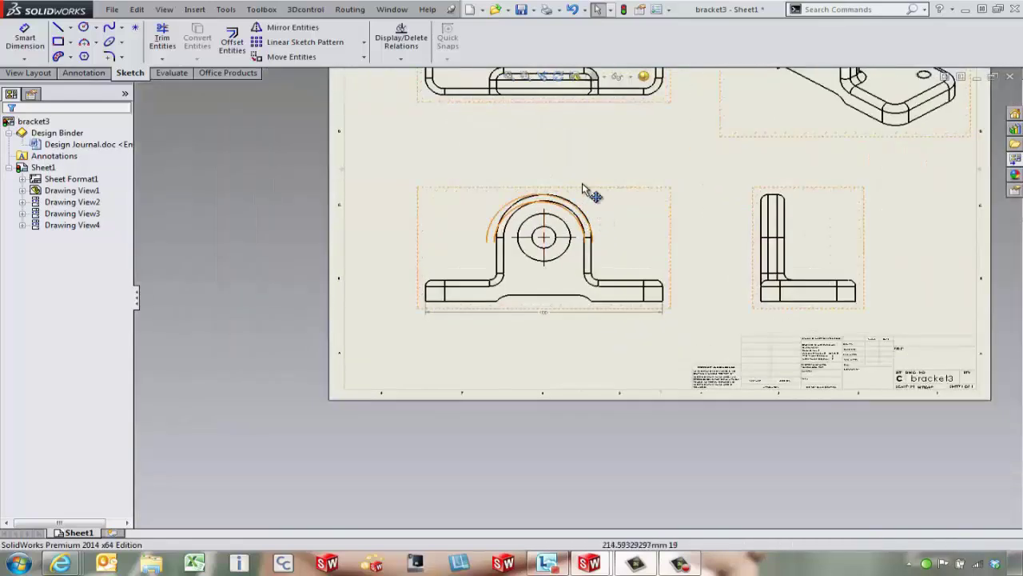
pyautogui.scroll(-2, 589, 192)
pyautogui.click(578, 176)
pyautogui.click(627, 12)
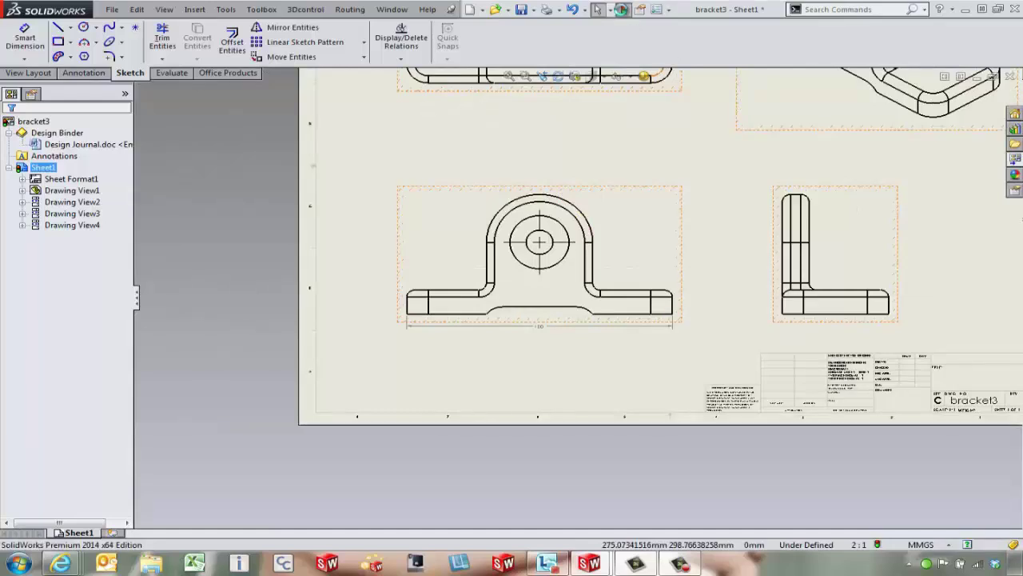
# Start a Model Items import on the front view, then cancel it
pyautogui.click(519, 280)
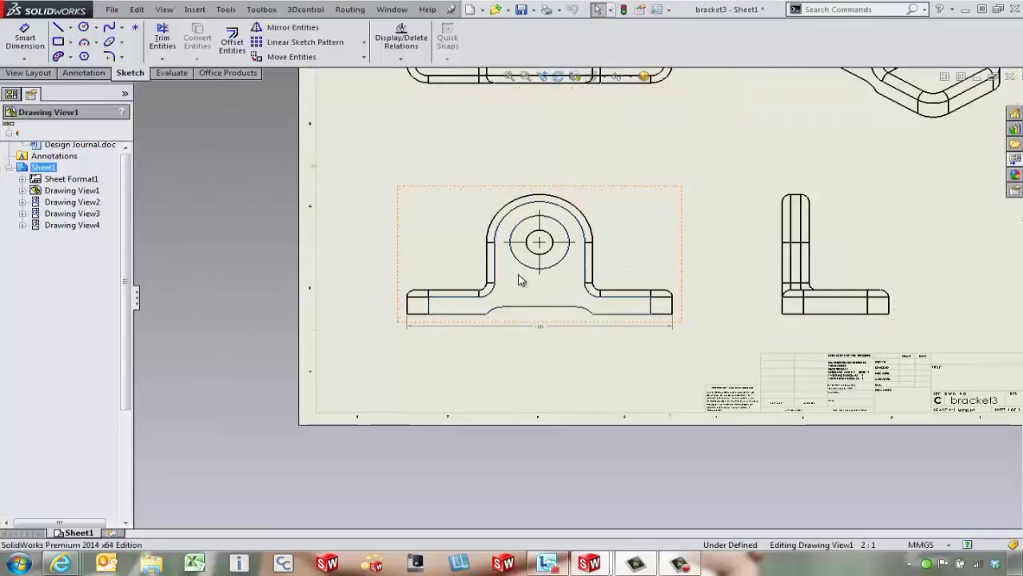
pyautogui.click(195, 8)
pyautogui.click(230, 27)
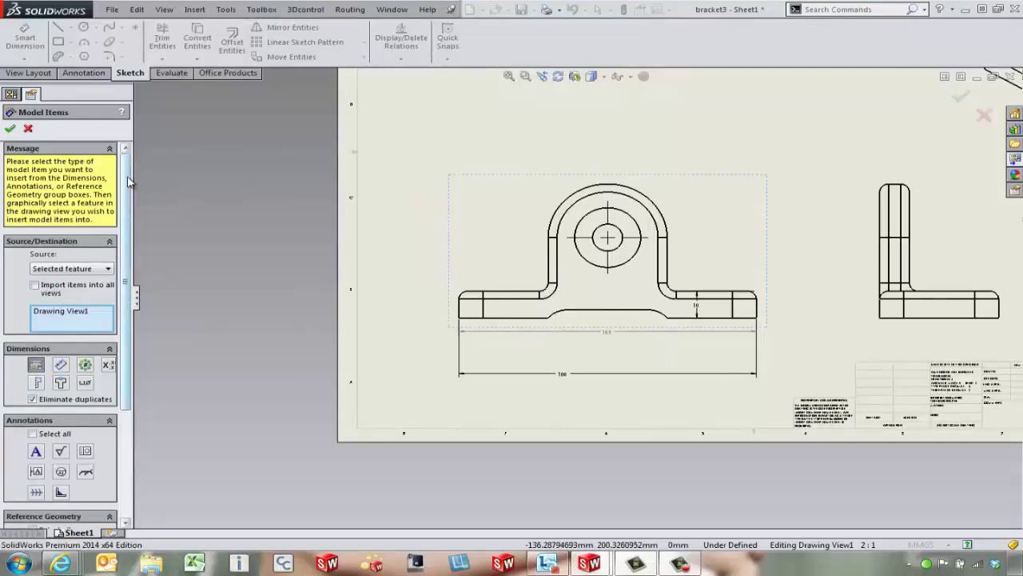
pyautogui.moveTo(127, 178); pyautogui.dragTo(154, 329)
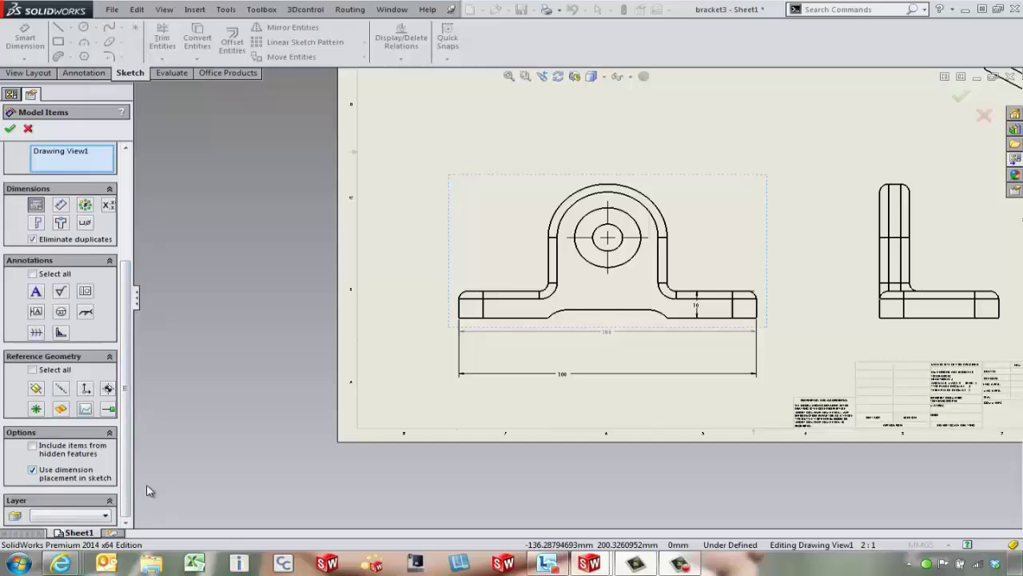
pyautogui.click(28, 130)
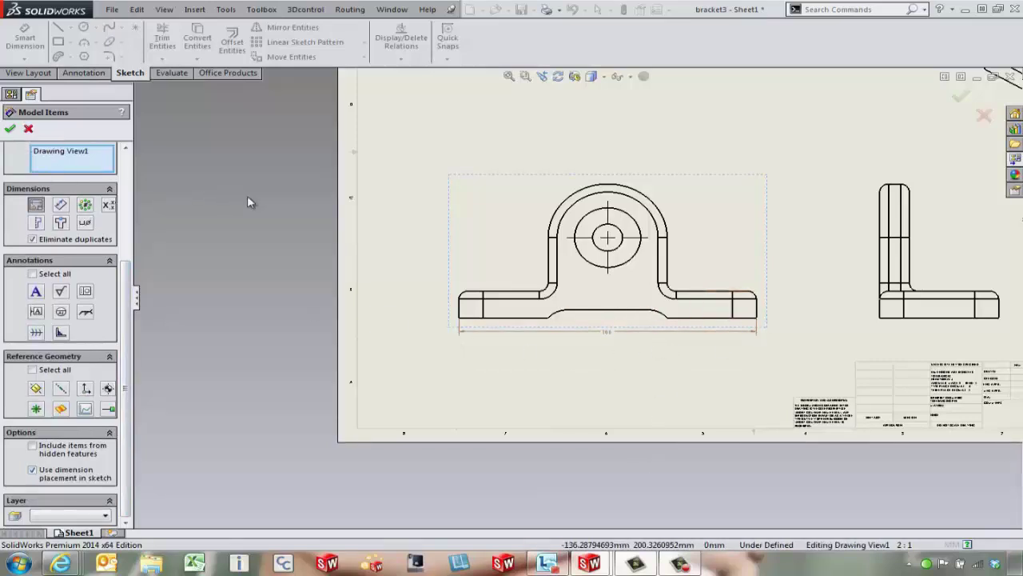
pyautogui.click(218, 9)
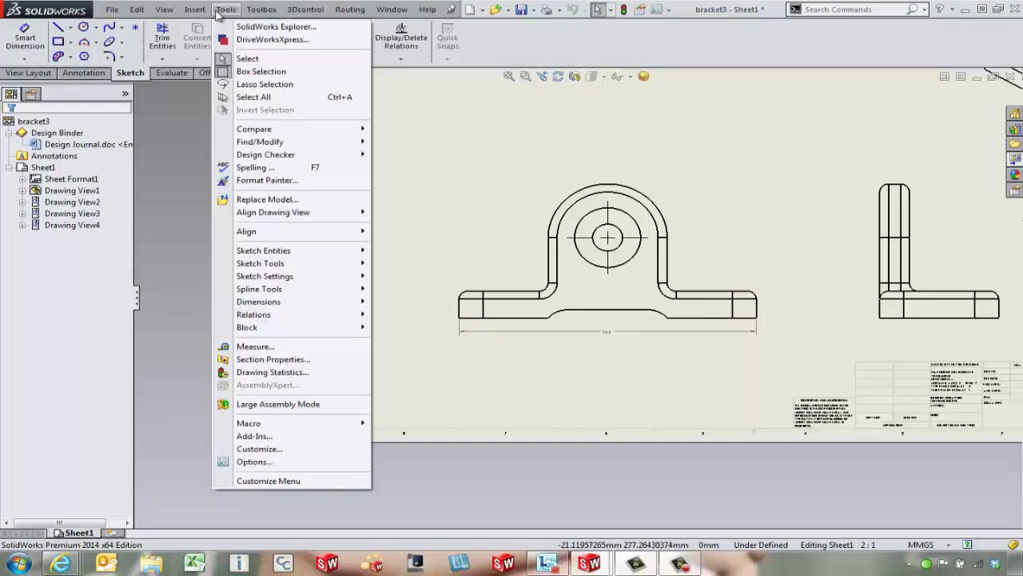
# Import the 100 and 10 model dimensions into the front view and confirm
pyautogui.click(195, 10)
pyautogui.click(212, 27)
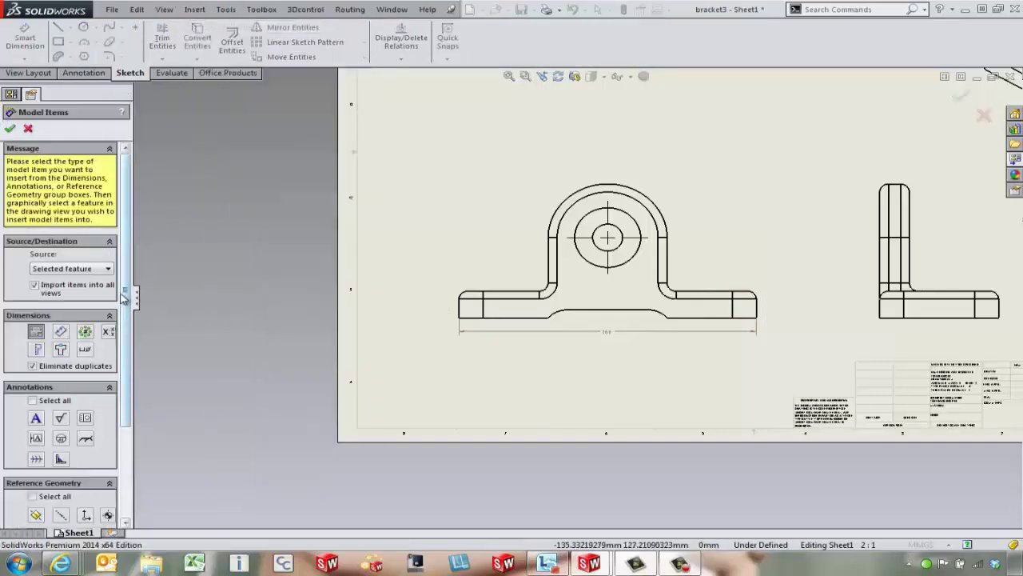
pyautogui.scroll(-3, 131, 310)
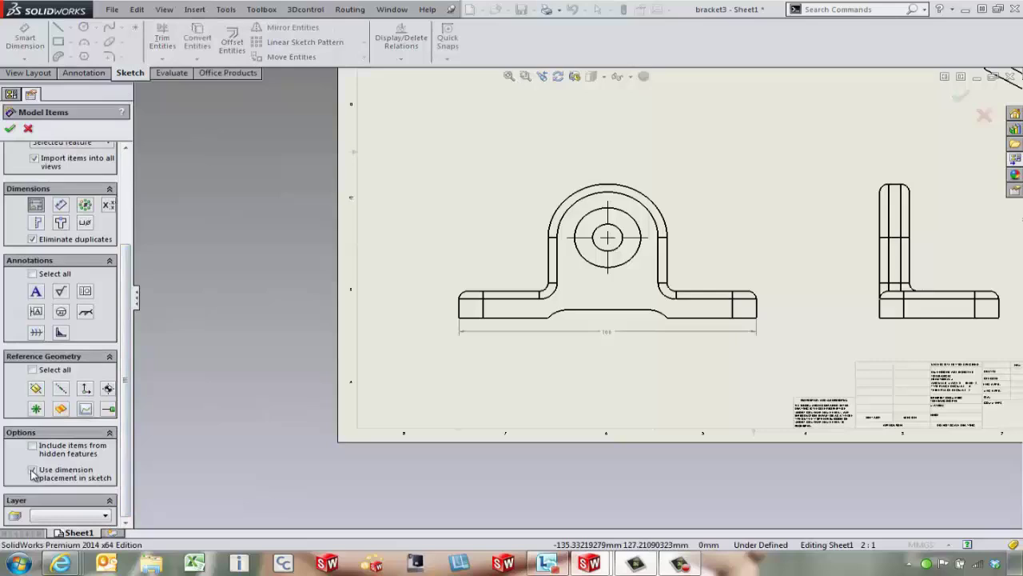
pyautogui.click(593, 294)
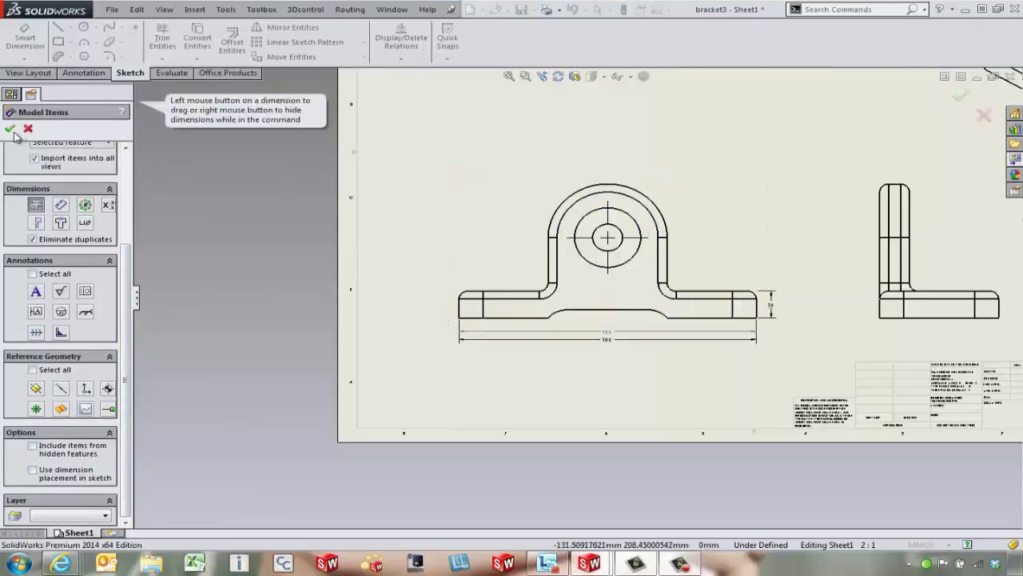
pyautogui.click(10, 129)
pyautogui.scroll(3, 651, 302)
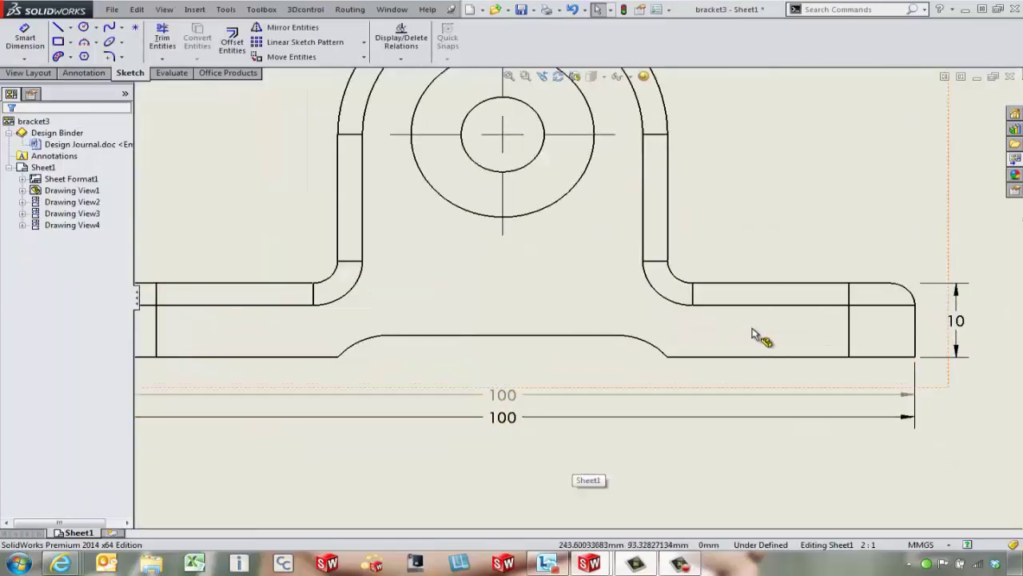
pyautogui.scroll(-5, 541, 288)
pyautogui.scroll(1, 601, 257)
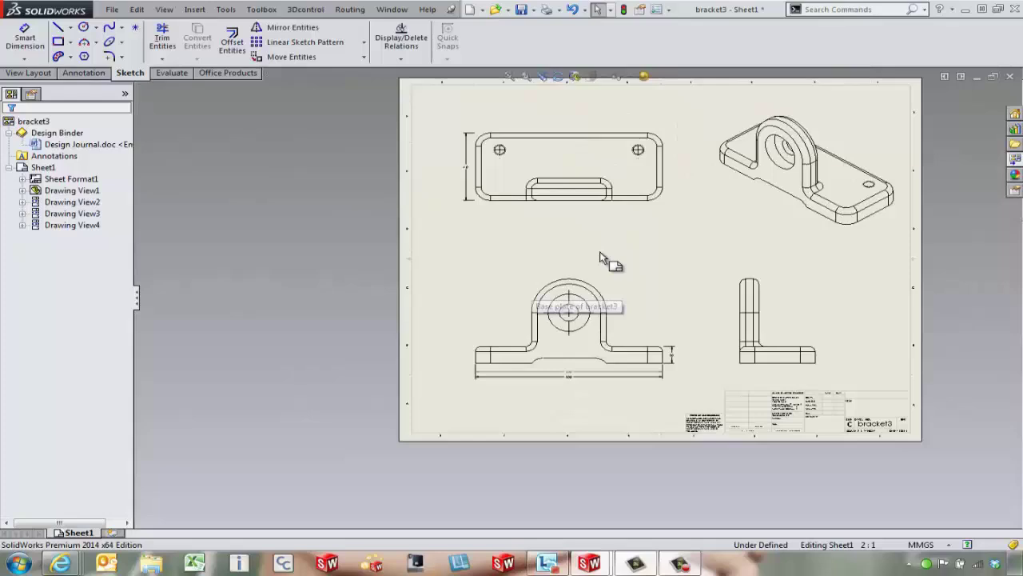
# Start a Model Items import with Source set to Entire model and Import items into all views checked
pyautogui.click(479, 304)
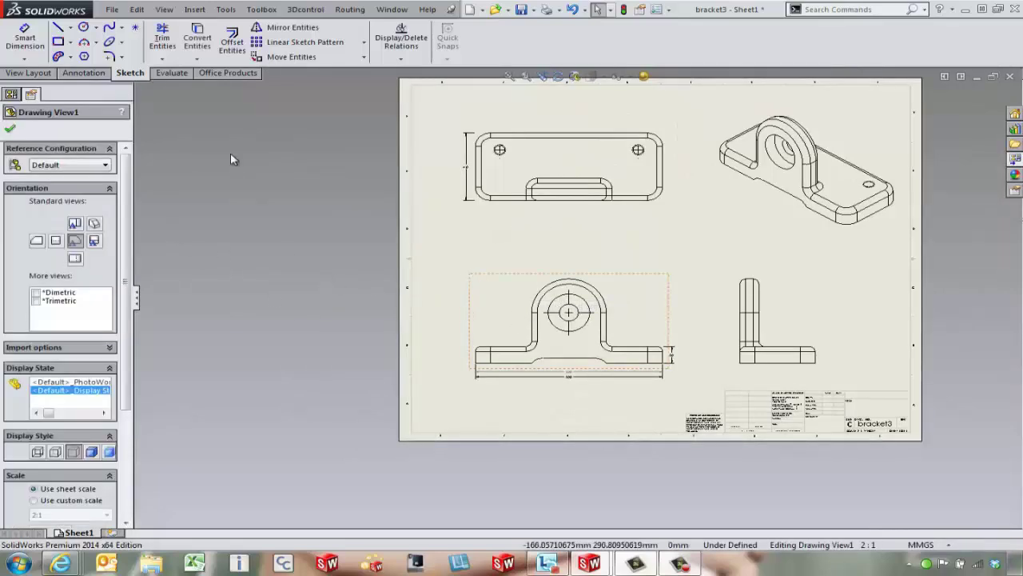
pyautogui.click(195, 9)
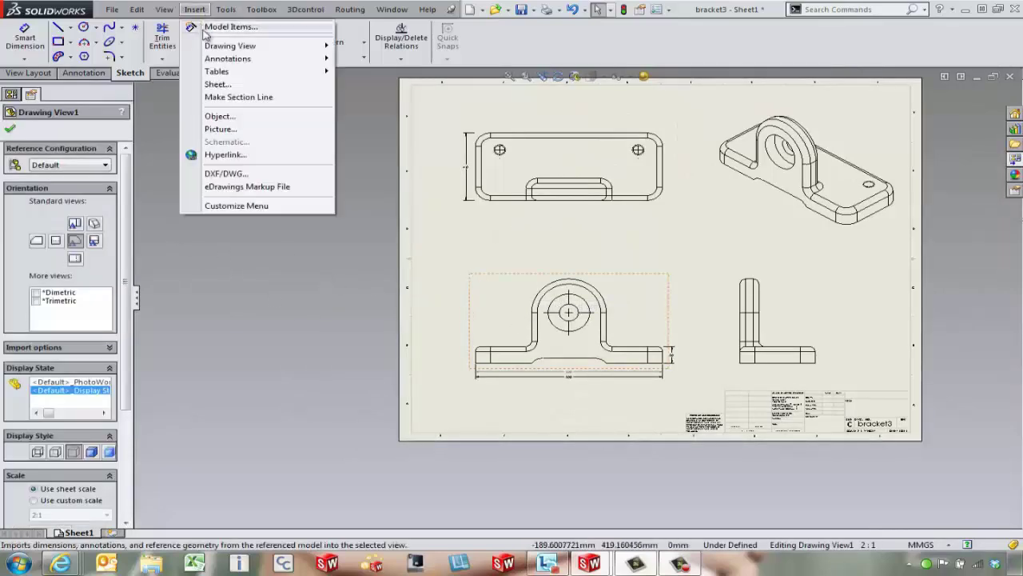
pyautogui.click(231, 27)
pyautogui.click(93, 269)
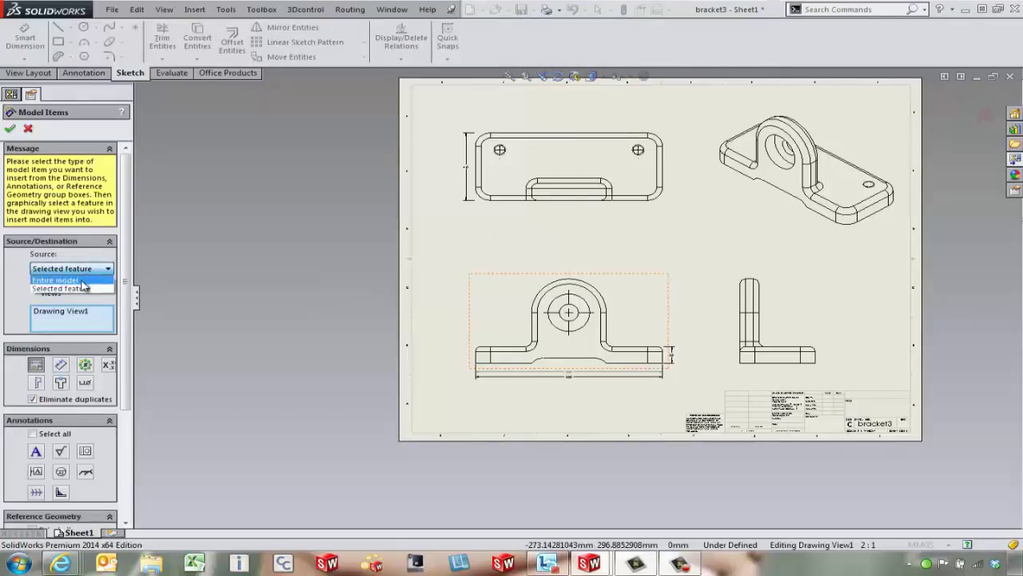
pyautogui.click(84, 289)
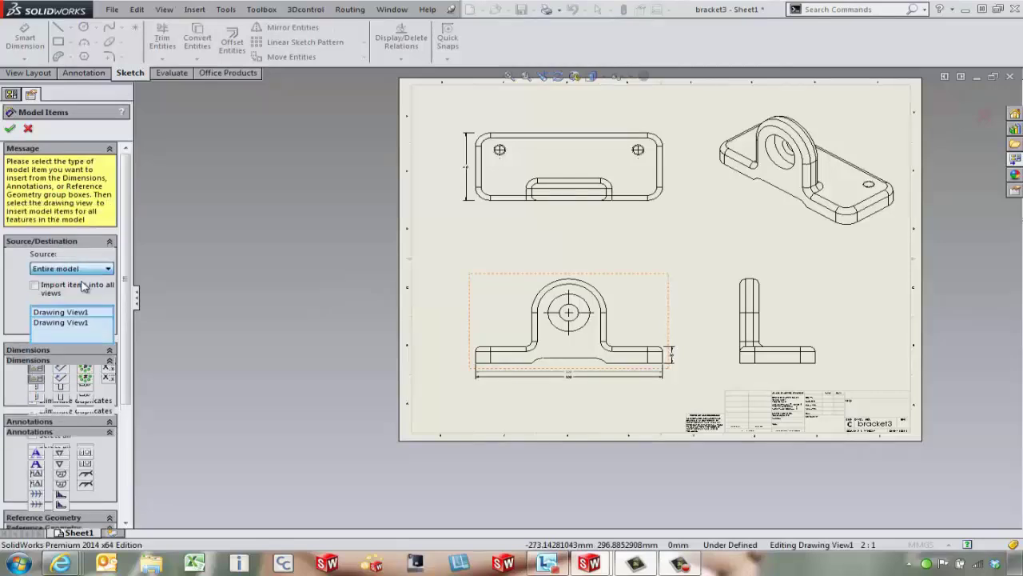
pyautogui.click(35, 286)
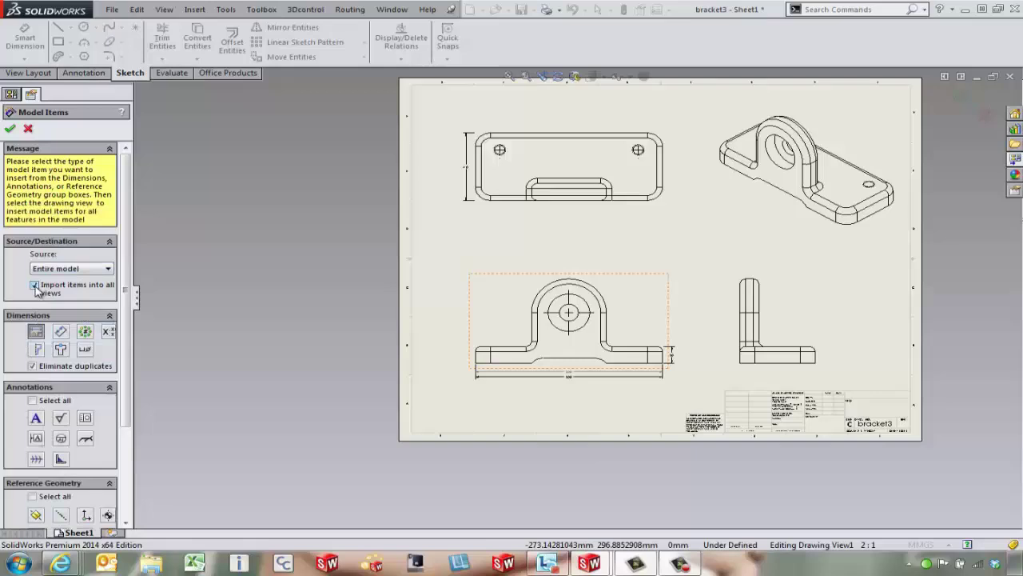
# Enable Marked, Instance counts, Hole Wizard profile and location dimensions, and hole callouts
pyautogui.click(46, 330)
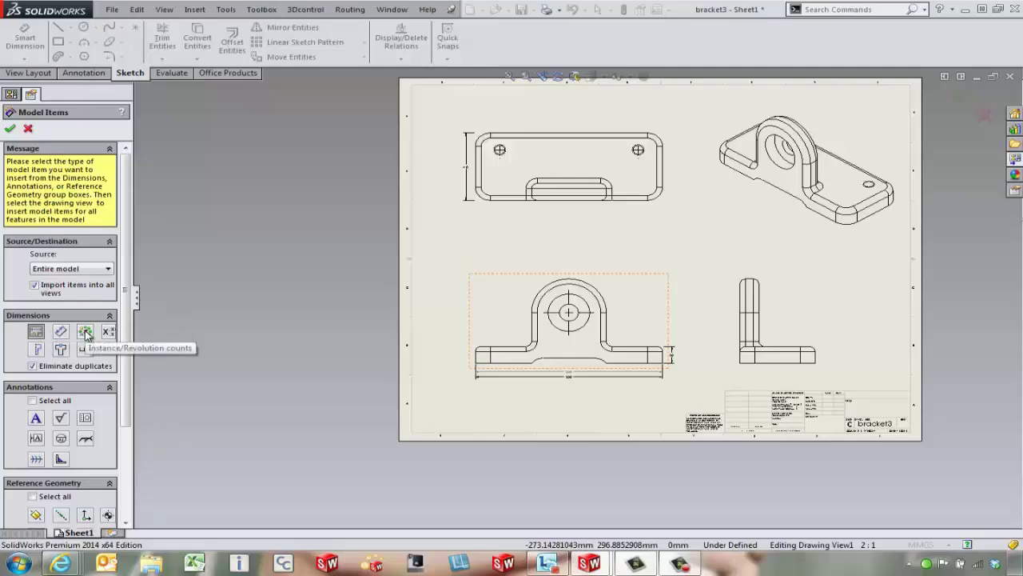
pyautogui.click(85, 332)
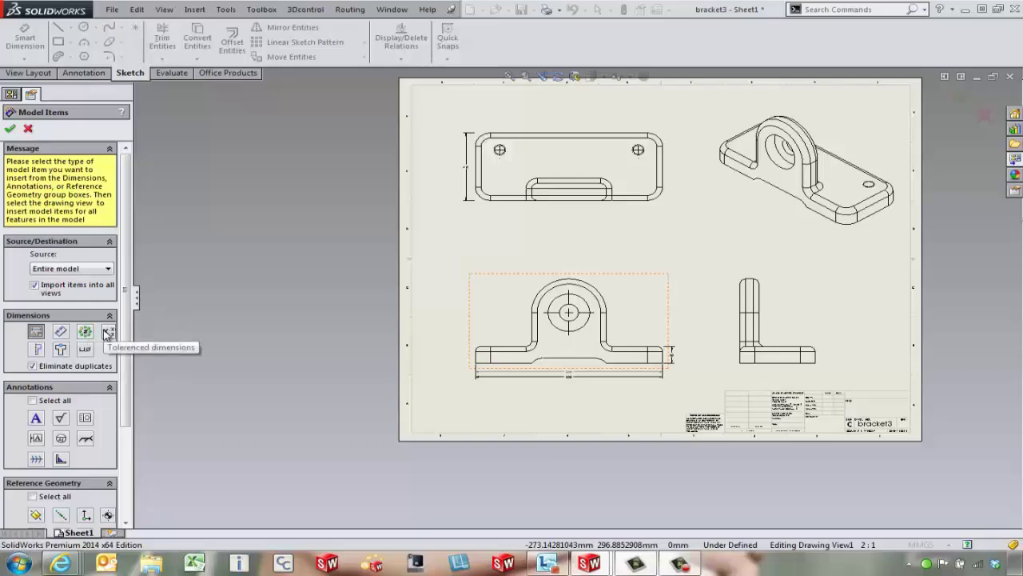
pyautogui.click(38, 349)
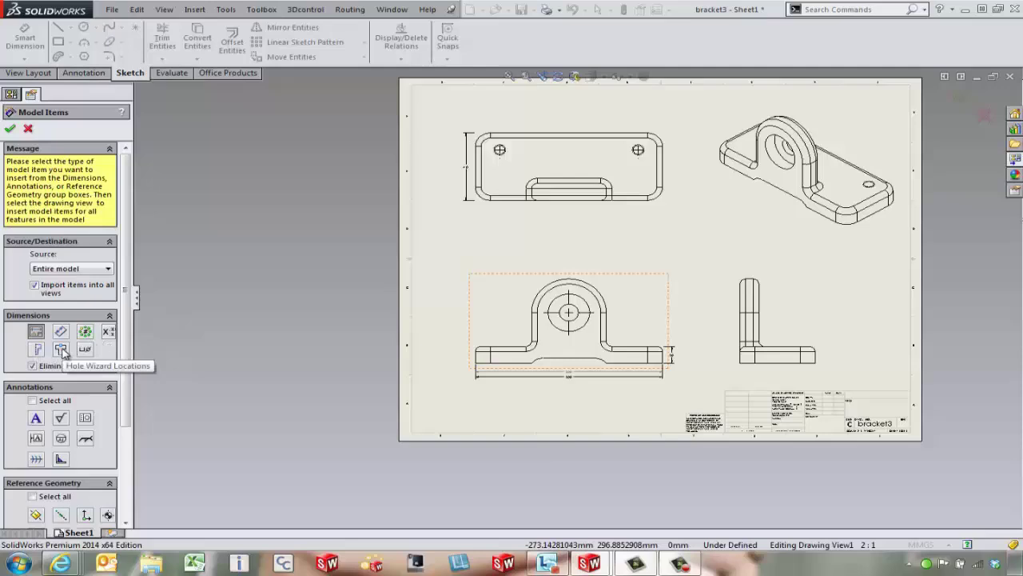
pyautogui.click(61, 350)
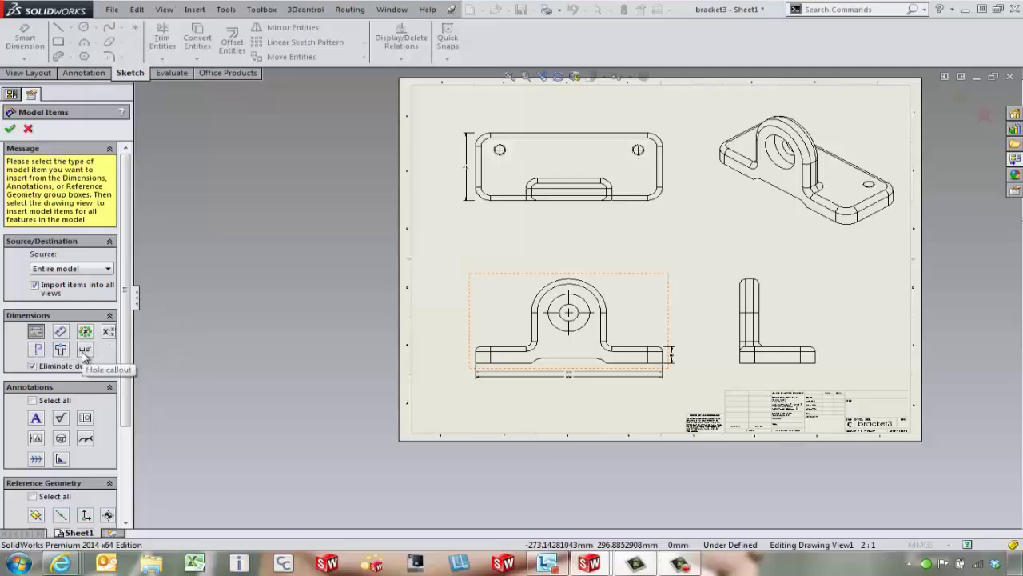
pyautogui.click(84, 350)
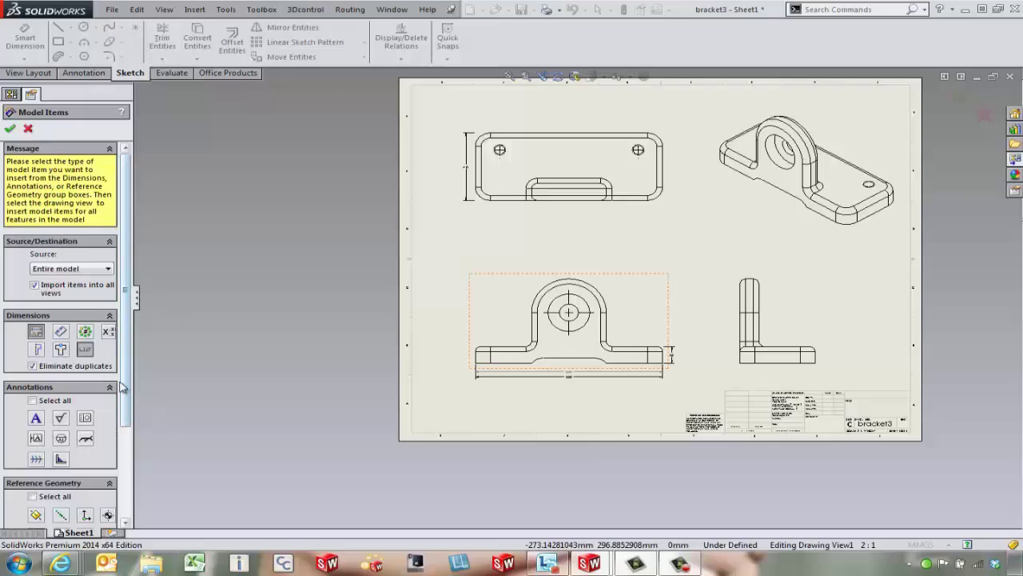
pyautogui.moveTo(124, 387); pyautogui.dragTo(137, 472)
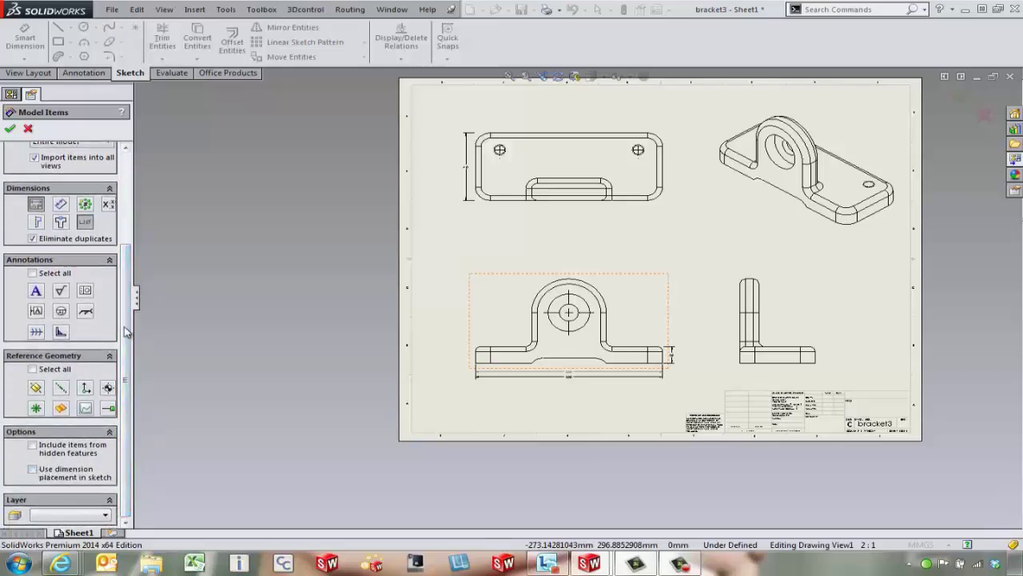
pyautogui.scroll(5, 125, 331)
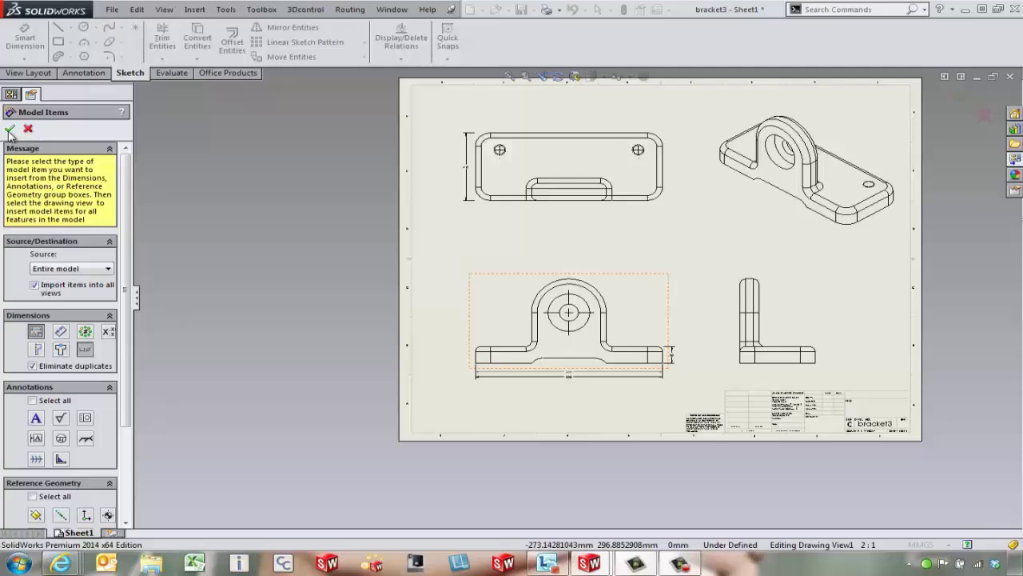
# Apply the import to all views and move the R20 radius note above the boss
pyautogui.click(9, 130)
pyautogui.scroll(-1, 506, 369)
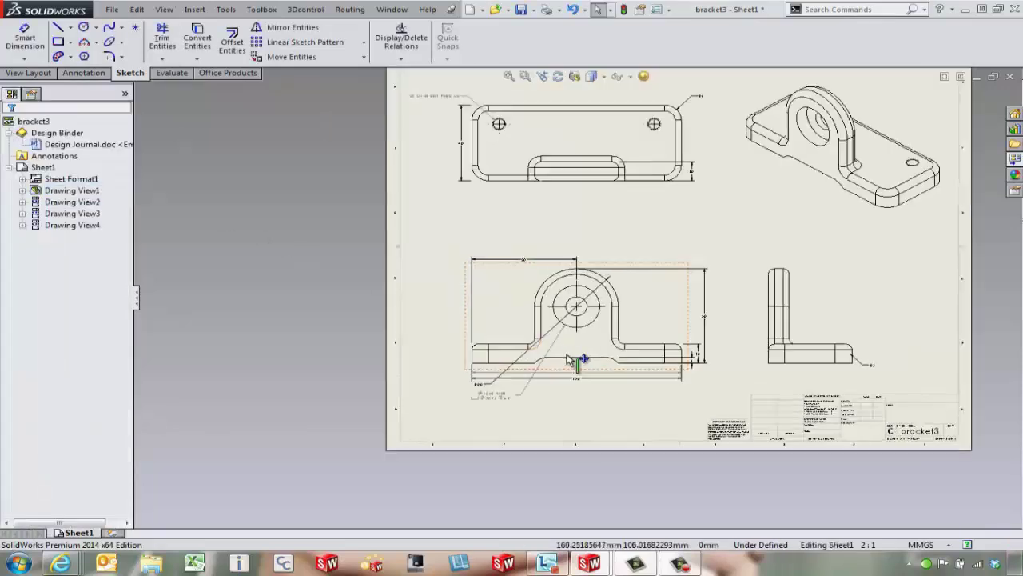
pyautogui.scroll(-4, 569, 360)
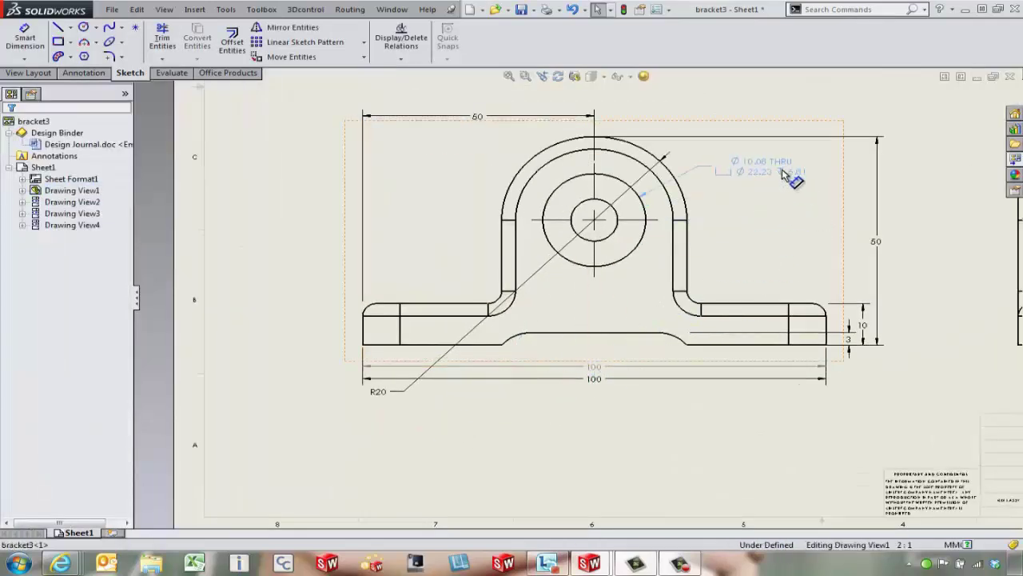
pyautogui.click(787, 176)
pyautogui.moveTo(384, 396)
pyautogui.mouseDown()
pyautogui.moveTo(729, 83)
pyautogui.moveTo(751, 99)
pyautogui.mouseUp()
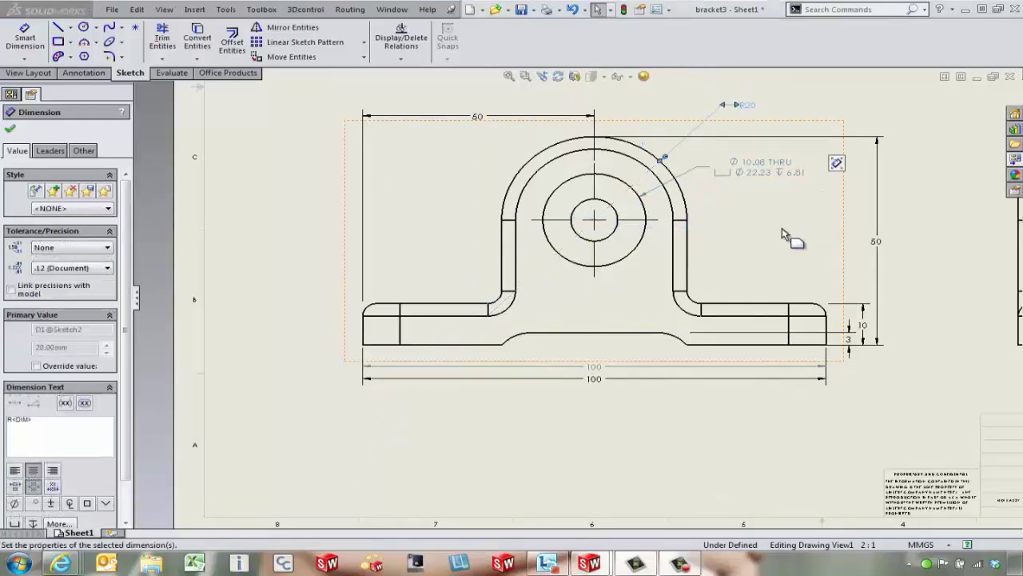
pyautogui.click(785, 238)
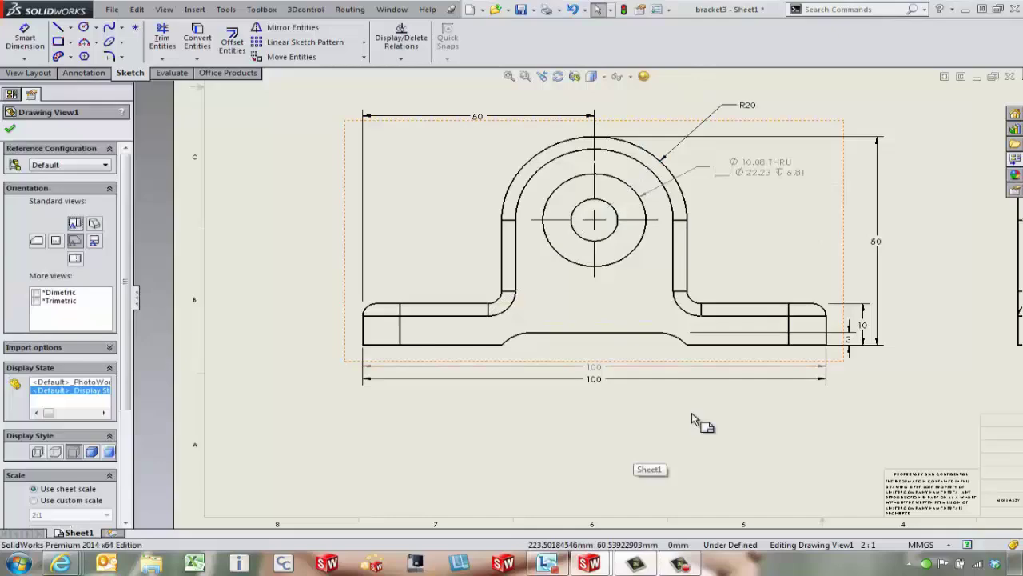
# Drag the R3 radius note in the side view away from the corner
pyautogui.scroll(5, 698, 414)
pyautogui.scroll(-4, 605, 286)
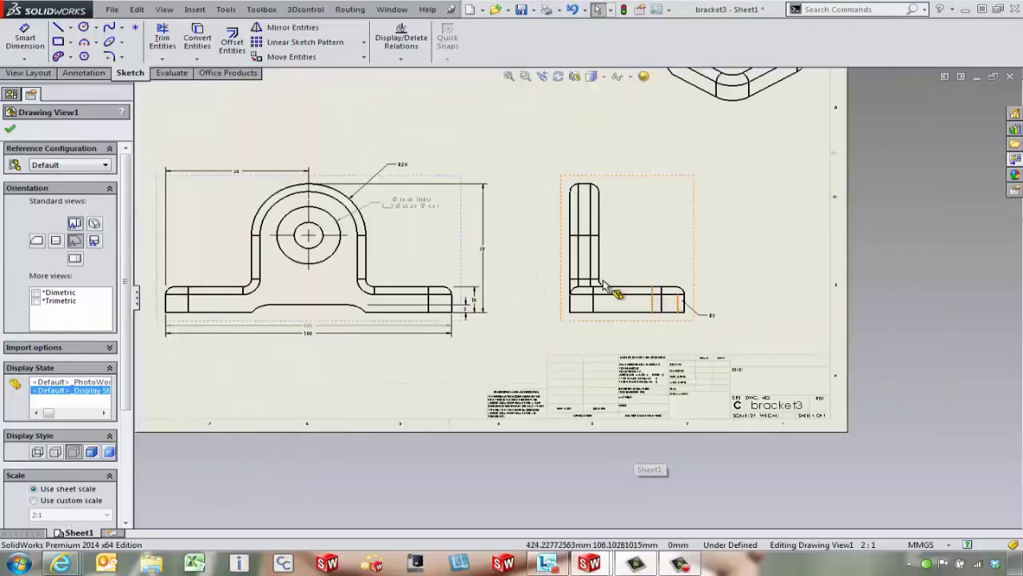
pyautogui.scroll(-3, 605, 286)
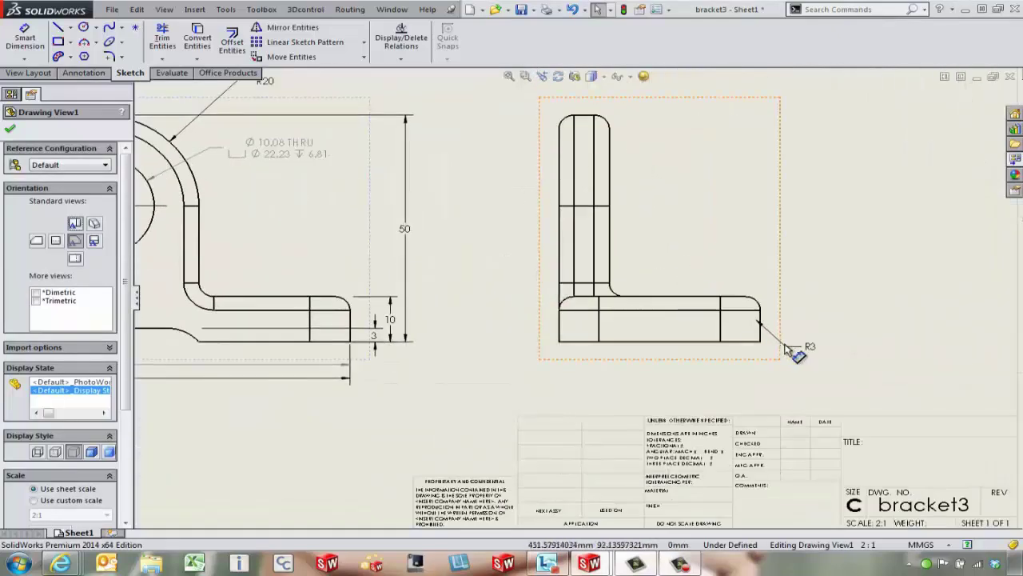
pyautogui.moveTo(808, 346); pyautogui.dragTo(804, 279)
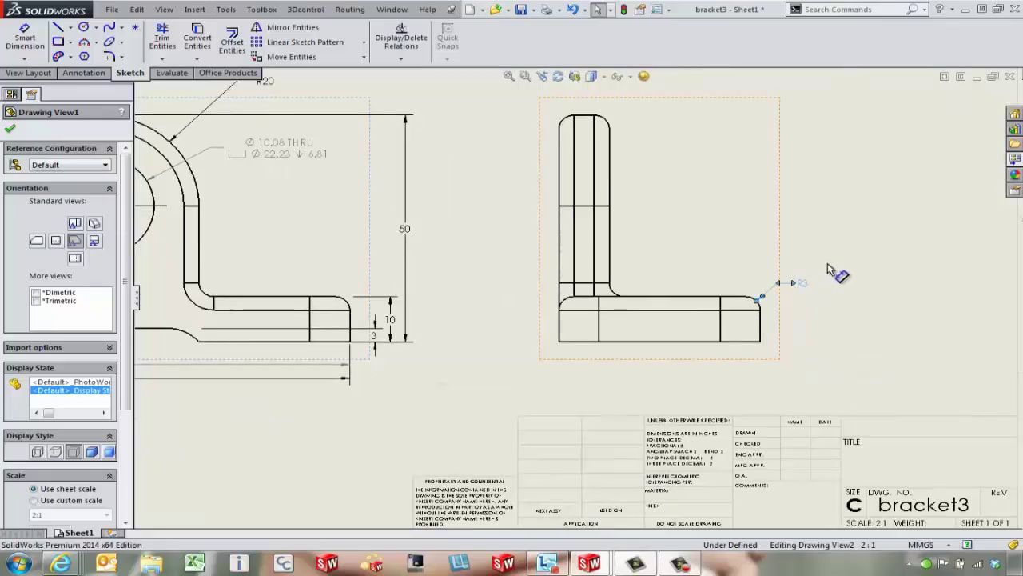
pyautogui.click(875, 313)
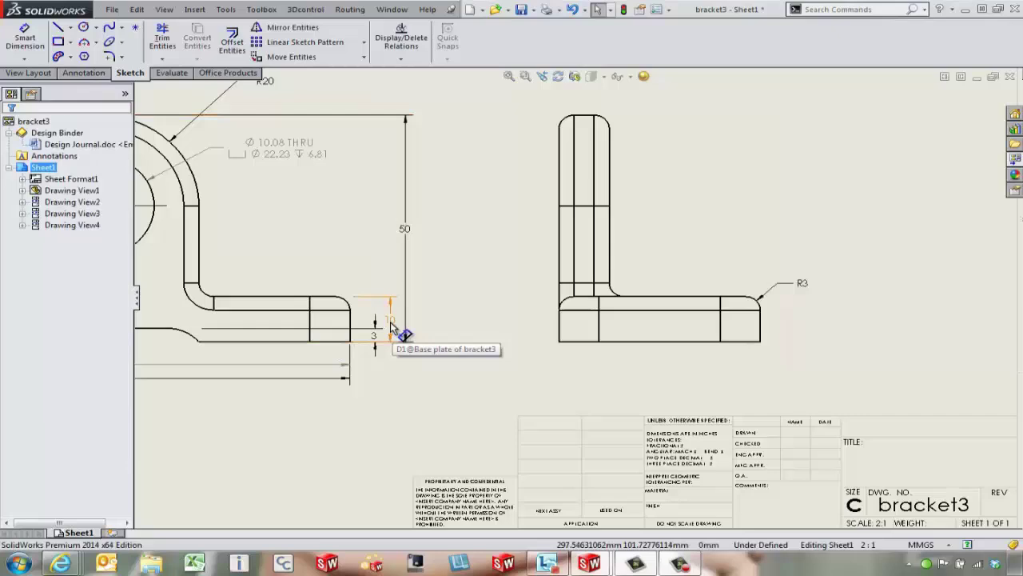
# Drag the 10 thickness dimension from the front view into the side view beside the base leg
pyautogui.click(392, 323)
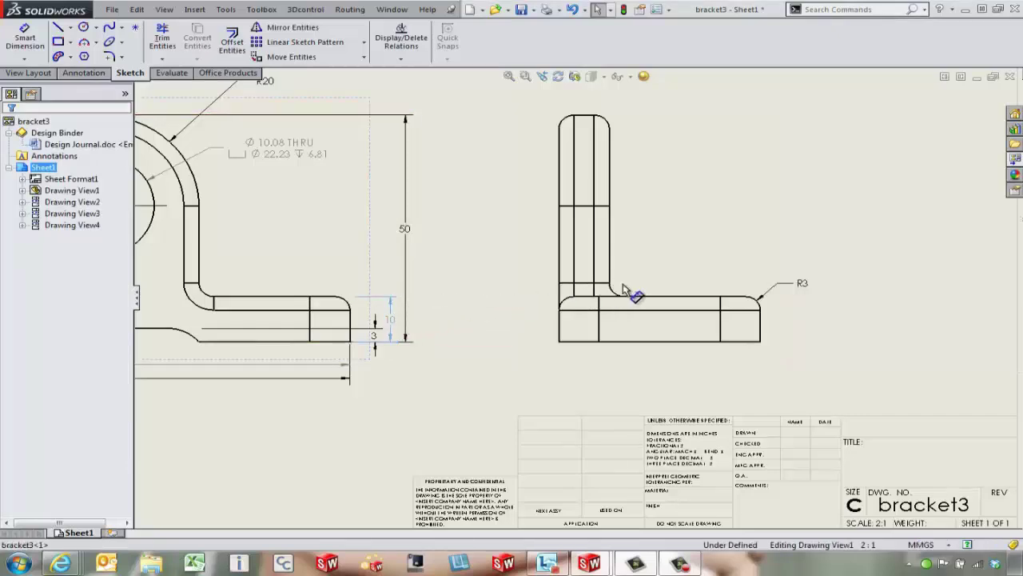
pyautogui.moveTo(624, 289)
pyautogui.keyDown('shift'); pyautogui.mouseDown()
pyautogui.moveTo(612, 292)
pyautogui.moveTo(648, 311)
pyautogui.moveTo(809, 328)
pyautogui.mouseUp(); pyautogui.keyUp('shift')
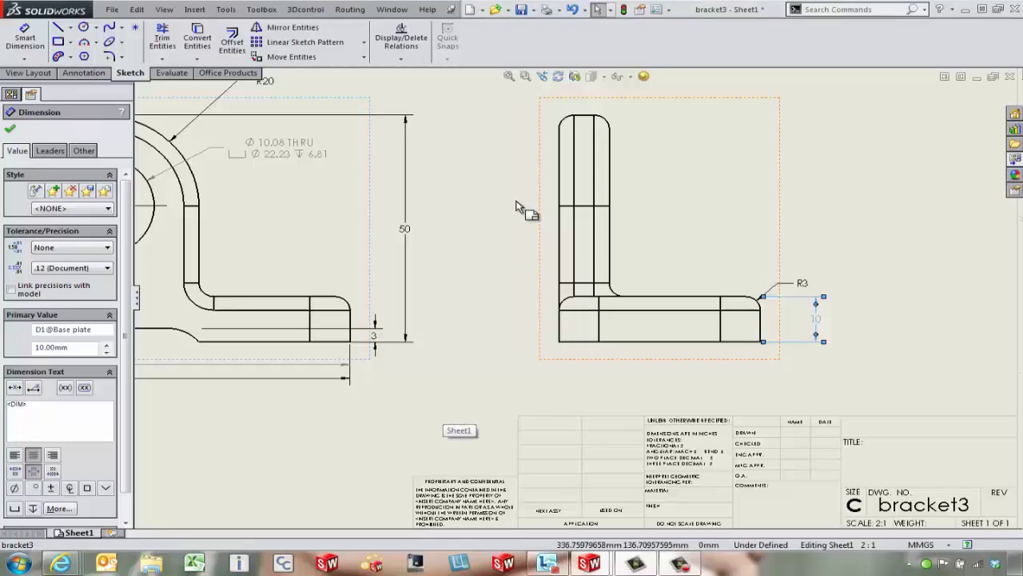
pyautogui.click(511, 76)
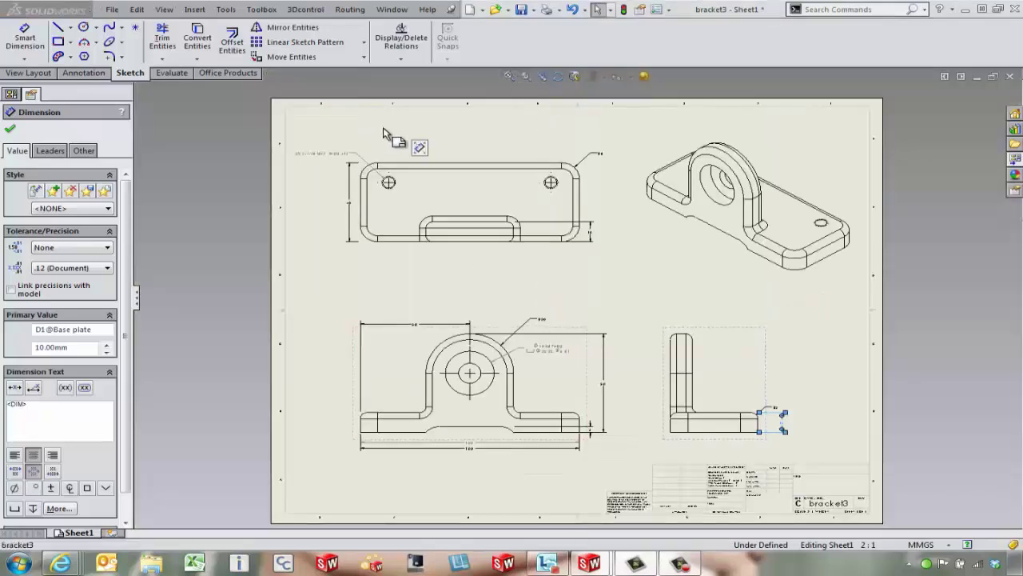
pyautogui.scroll(2, 389, 144)
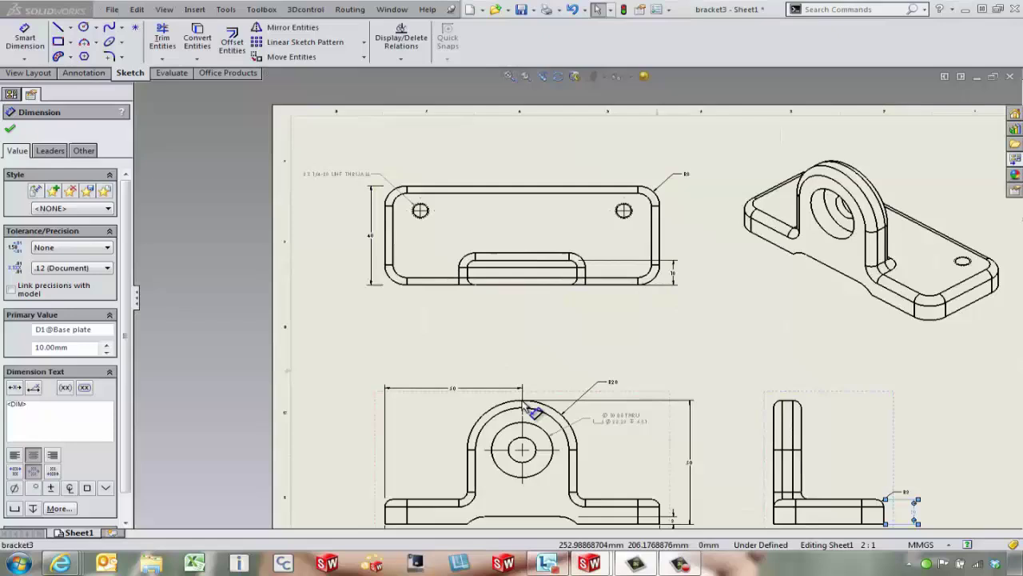
pyautogui.click(206, 11)
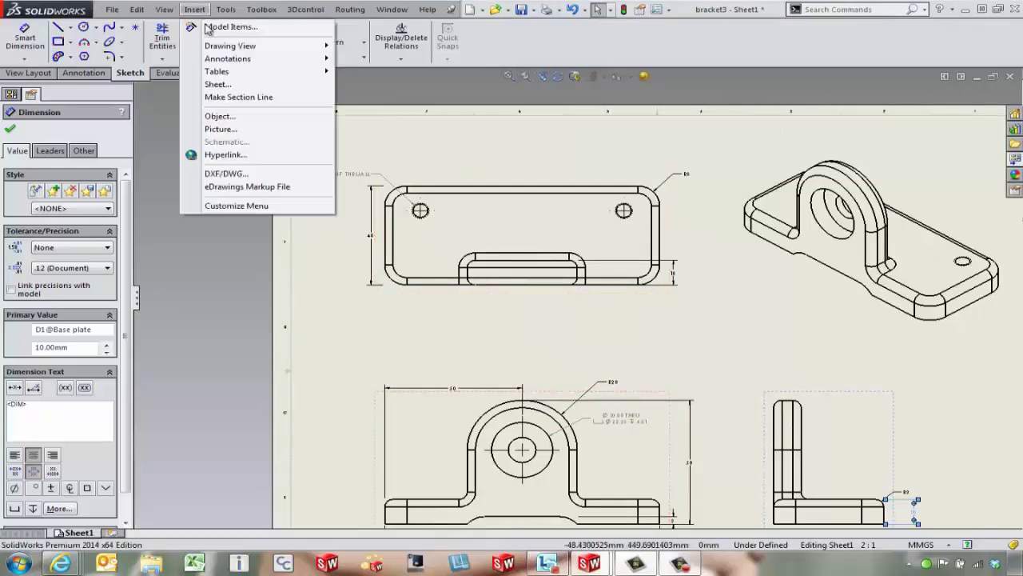
pyautogui.click(228, 23)
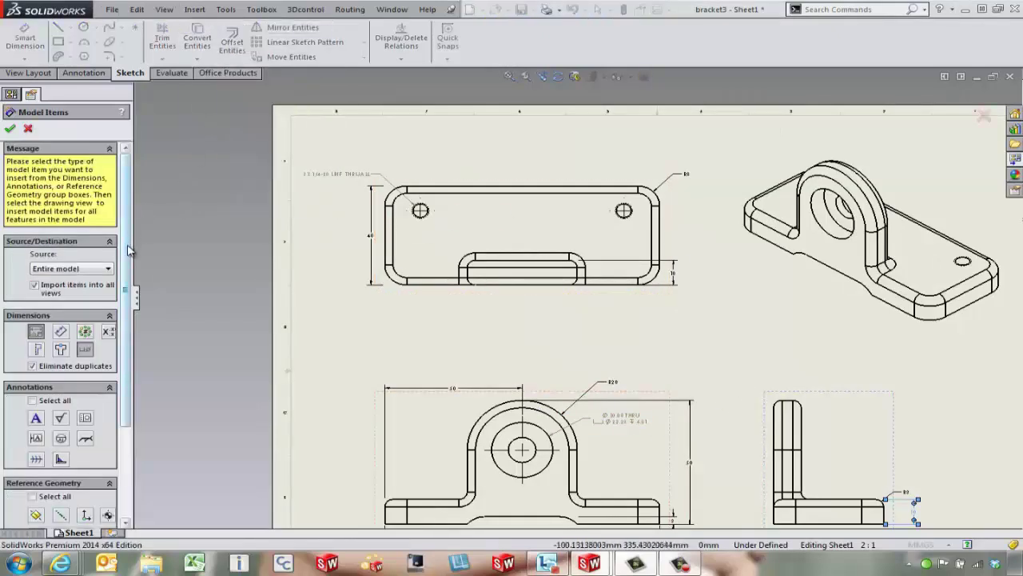
pyautogui.moveTo(128, 251); pyautogui.dragTo(123, 182)
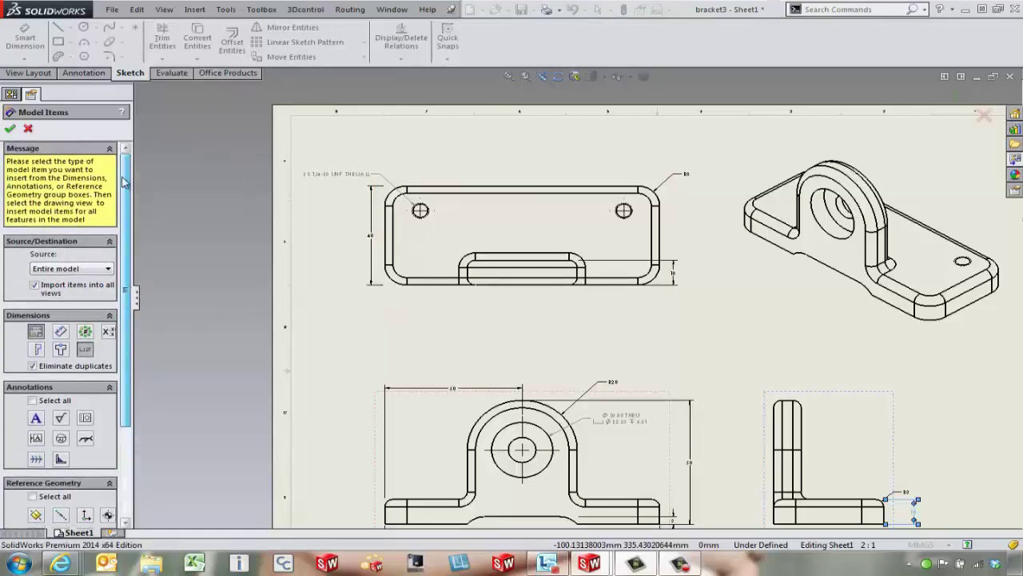
pyautogui.click(28, 128)
pyautogui.moveTo(605, 472); pyautogui.dragTo(572, 450, button='middle')
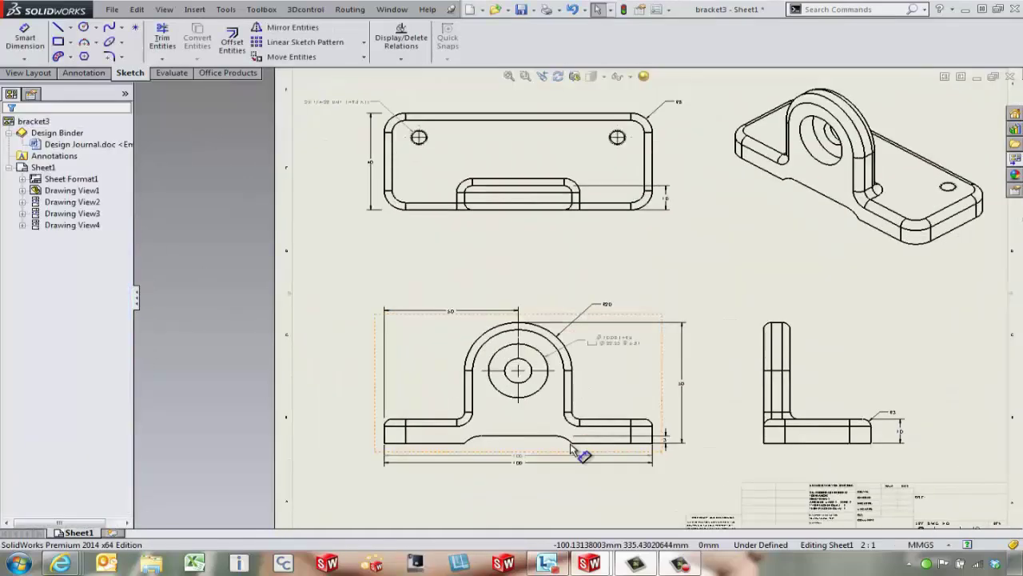
pyautogui.scroll(-2, 573, 452)
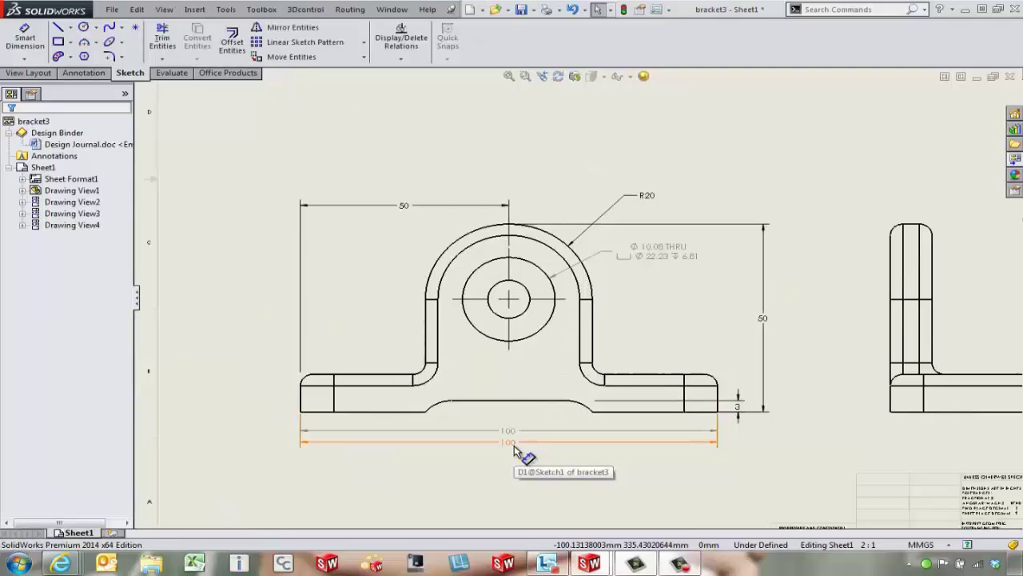